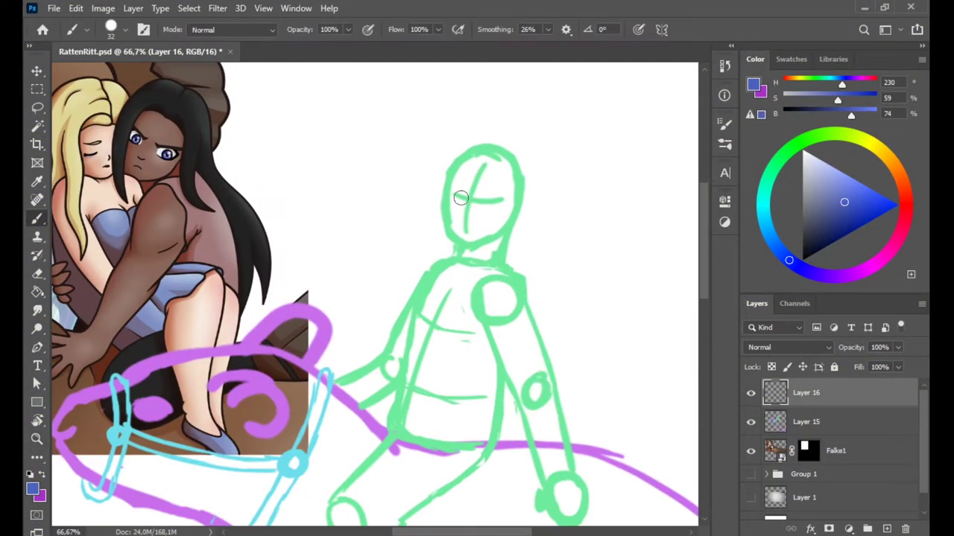
Ink the rider's jaw curve and one eye's upper lid in dark blue.
{"action": "mouse_move", "coordinate": [486, 164]}
{"action": "left_mouse_down"}
{"action": "mouse_move", "coordinate": [555, 213]}
{"action": "mouse_move", "coordinate": [445, 203]}
{"action": "left_mouse_up"}
{"action": "key", "text": "ctrl+z"}
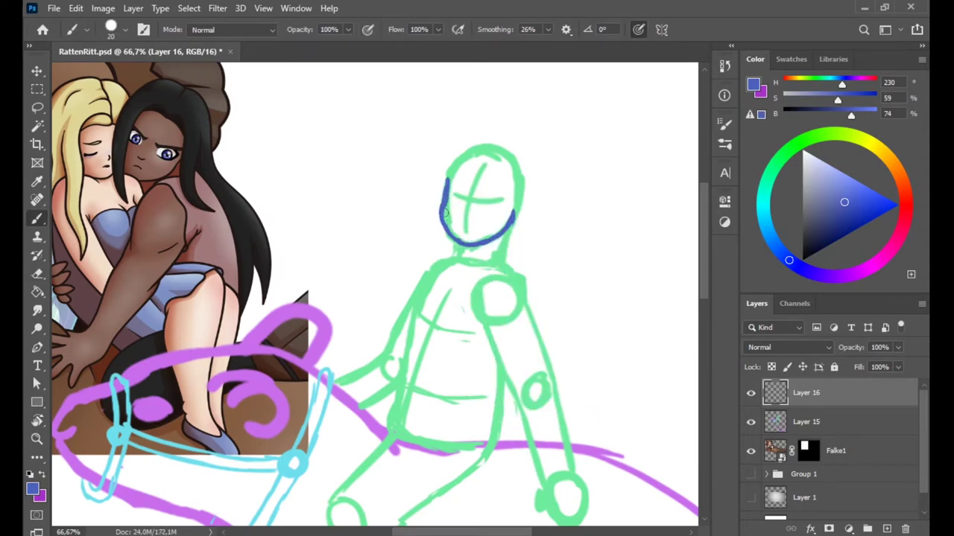
{"action": "key", "text": "ctrl+plus"}
{"action": "key", "text": "v"}
{"action": "left_click", "coordinate": [133, 209], "text": "ctrl"}
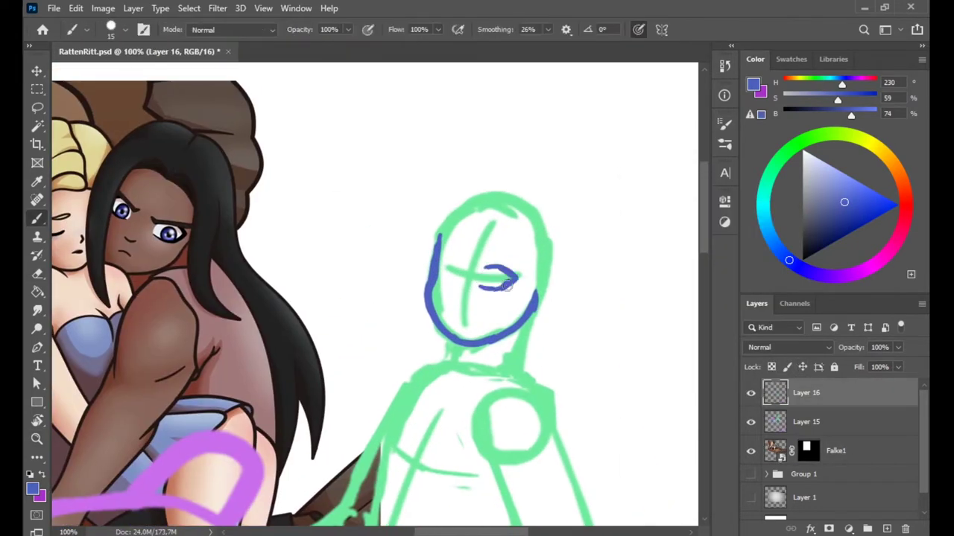
{"action": "key", "text": "e"}
{"action": "key", "text": "b"}
{"action": "mouse_move", "coordinate": [518, 261]}
{"action": "left_mouse_down"}
{"action": "mouse_move", "coordinate": [483, 268]}
{"action": "mouse_move", "coordinate": [504, 238]}
{"action": "mouse_move", "coordinate": [498, 280]}
{"action": "mouse_move", "coordinate": [460, 261]}
{"action": "left_mouse_up"}
{"action": "key", "text": "e"}
{"action": "key", "text": "l"}
{"action": "key", "text": "Delete"}
{"action": "key", "text": "ctrl+d"}
{"action": "key", "text": "e"}
Mirror the eye onto the other side with a horizontal flip, fit it, and merge down.
{"action": "key", "text": "ctrl+j"}
{"action": "key", "text": "v"}
{"action": "left_click", "coordinate": [75, 9]}
{"action": "left_click", "coordinate": [344, 316]}
{"action": "key", "text": "ctrl+plus"}
{"action": "key", "text": "ctrl+t"}
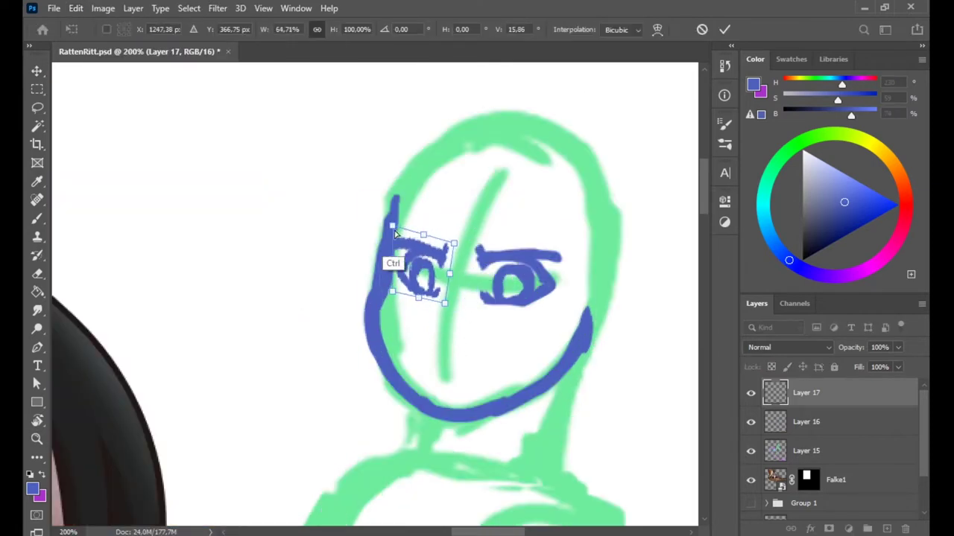
{"action": "left_click_drag", "start_coordinate": [428, 224], "coordinate": [462, 294]}
{"action": "key", "text": "Return"}
{"action": "key", "text": "ctrl+e"}
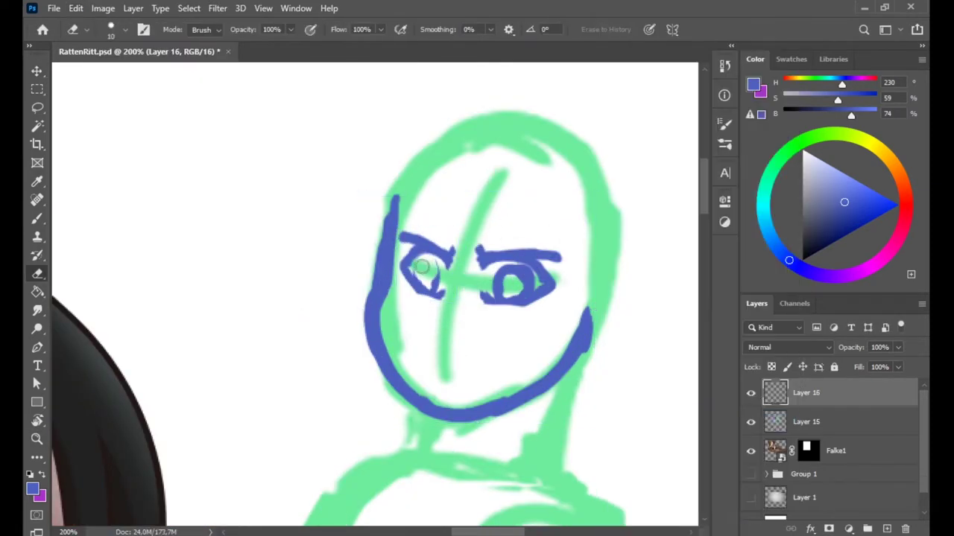
Reshape the right eye so both eyes match.
{"action": "key", "text": "ctrl+shift+d"}
{"action": "key", "text": "v"}
{"action": "left_click_drag", "start_coordinate": [561, 246], "coordinate": [559, 297]}
{"action": "key", "text": "Return"}
{"action": "key", "text": "ctrl+d"}
Draw the small mouth, then start the hair arc on a new layer.
{"action": "key", "text": "b"}
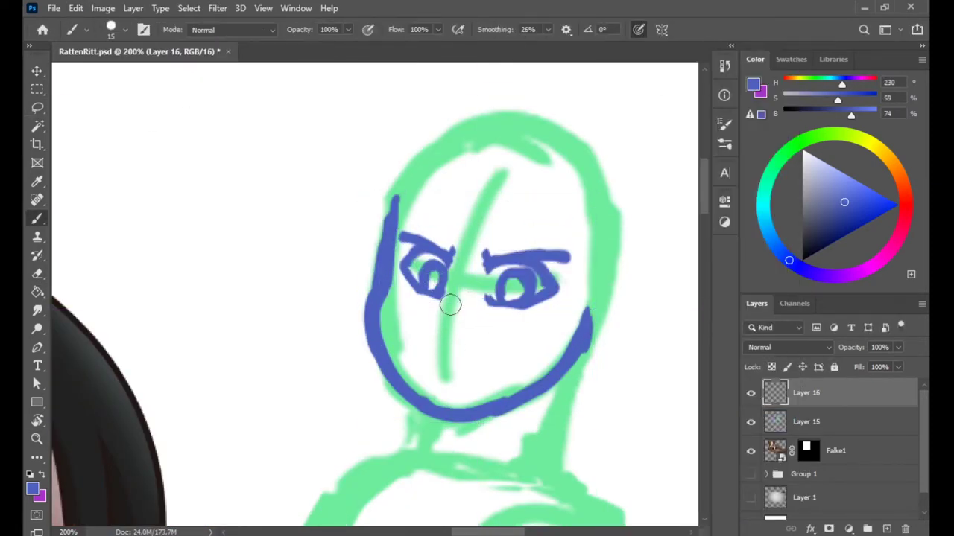
{"action": "left_click_drag", "start_coordinate": [437, 350], "coordinate": [477, 349]}
{"action": "key", "text": "ctrl+minus"}
{"action": "key", "text": "ctrl+shift+alt+n"}
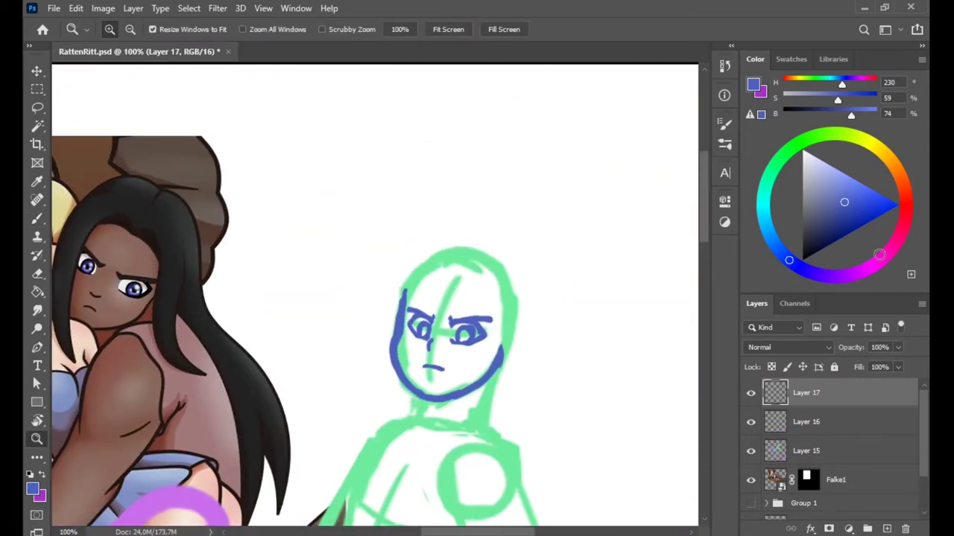
{"action": "mouse_move", "coordinate": [514, 261]}
{"action": "left_mouse_down"}
{"action": "mouse_move", "coordinate": [568, 285]}
{"action": "mouse_move", "coordinate": [566, 454]}
{"action": "left_mouse_up"}
Draw long purple hair strands down both sides of the head past the shoulders.
{"action": "left_click_drag", "start_coordinate": [587, 264], "coordinate": [573, 447]}
{"action": "left_click_drag", "start_coordinate": [561, 277], "coordinate": [555, 464]}
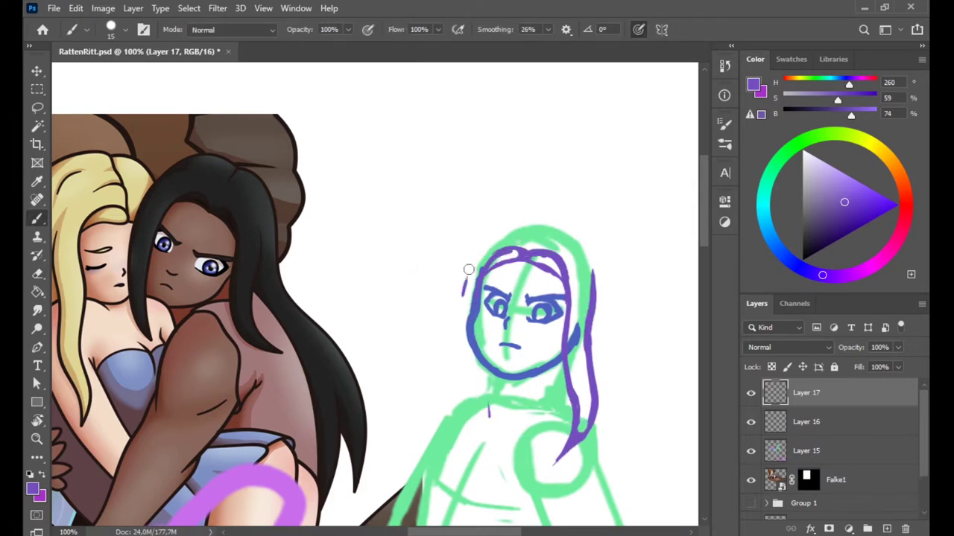
{"action": "left_click_drag", "start_coordinate": [485, 243], "coordinate": [444, 419]}
{"action": "scroll", "coordinate": [462, 360], "scroll_direction": "down", "scroll_amount": 2}
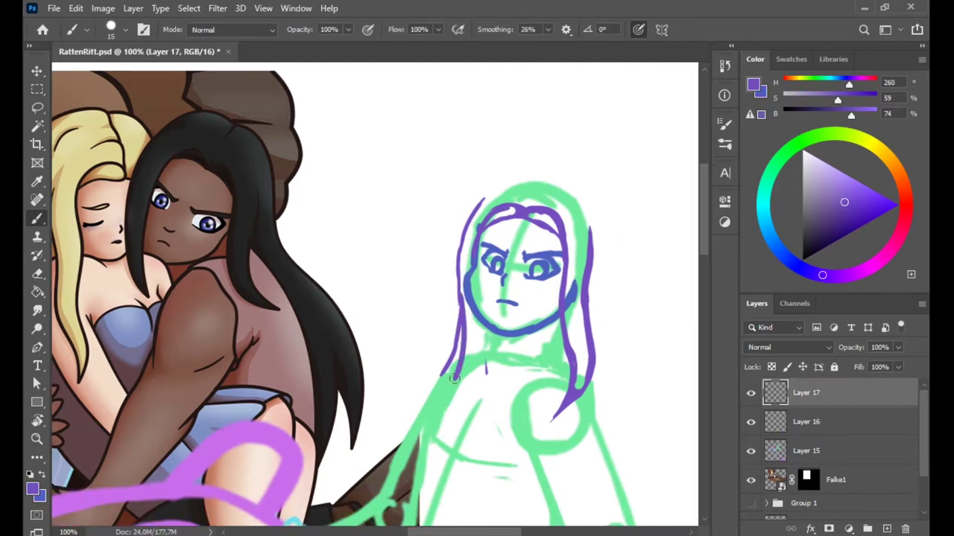
{"action": "key", "text": "ctrl+z"}
{"action": "left_click_drag", "start_coordinate": [458, 277], "coordinate": [452, 410]}
{"action": "left_click_drag", "start_coordinate": [485, 338], "coordinate": [461, 402]}
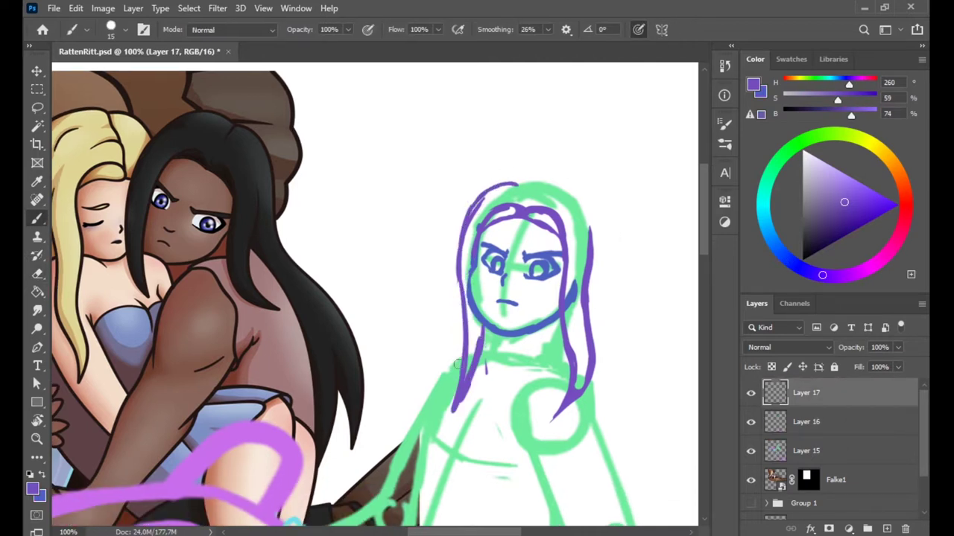
{"action": "left_click_drag", "start_coordinate": [486, 328], "coordinate": [450, 419]}
{"action": "key", "text": "ctrl+z"}
{"action": "left_click_drag", "start_coordinate": [457, 226], "coordinate": [456, 310]}
{"action": "left_click_drag", "start_coordinate": [593, 352], "coordinate": [543, 444]}
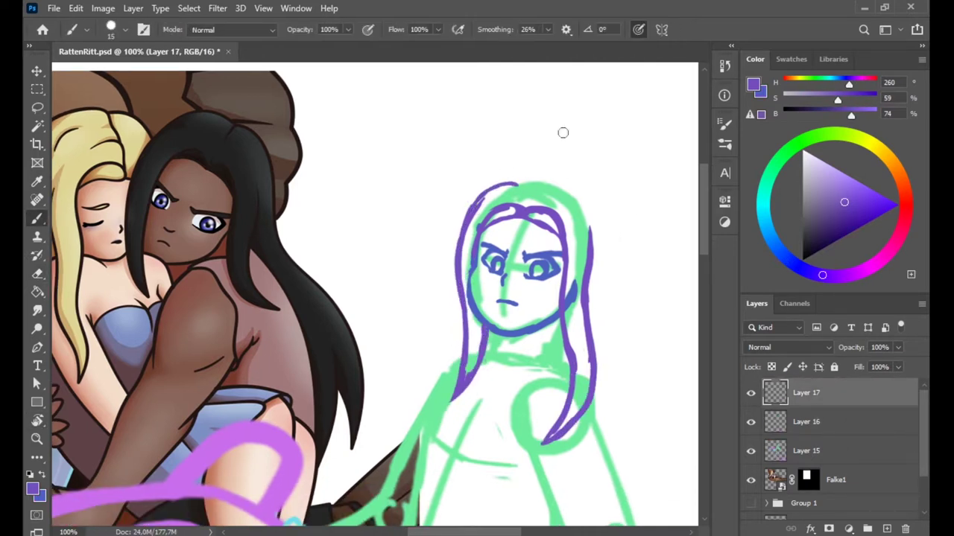
Draw the hair arc across the top of the head and rotate it into place.
{"action": "left_click_drag", "start_coordinate": [549, 174], "coordinate": [490, 186]}
{"action": "scroll", "coordinate": [582, 188], "scroll_direction": "right", "scroll_amount": 2}
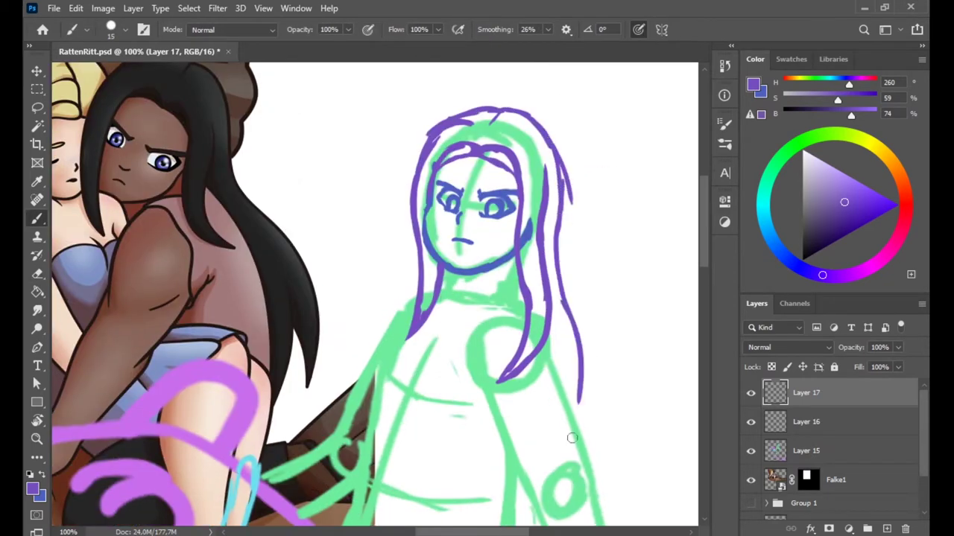
{"action": "scroll", "coordinate": [522, 186], "scroll_direction": "down", "scroll_amount": 3}
{"action": "left_click_drag", "start_coordinate": [572, 96], "coordinate": [568, 104]}
{"action": "key", "text": "Return"}
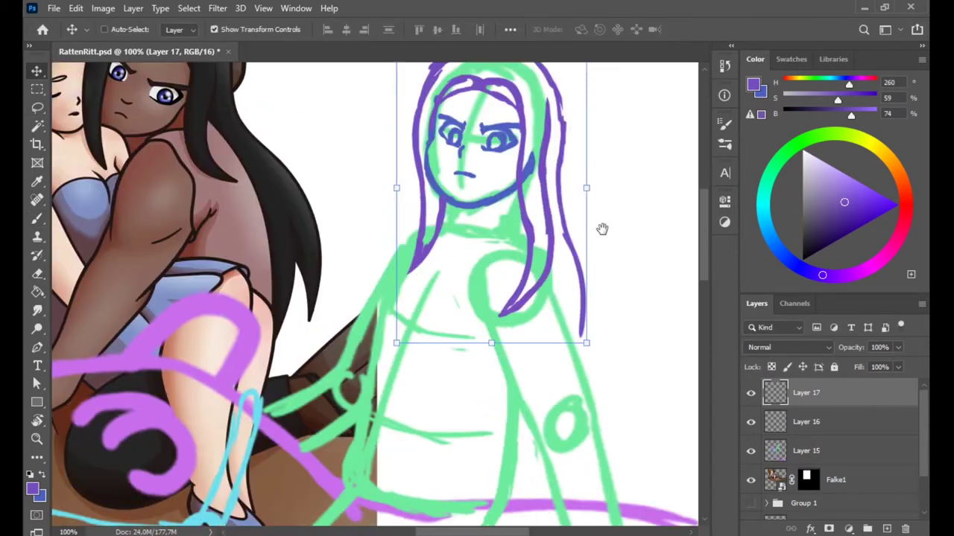
{"action": "key", "text": "e"}
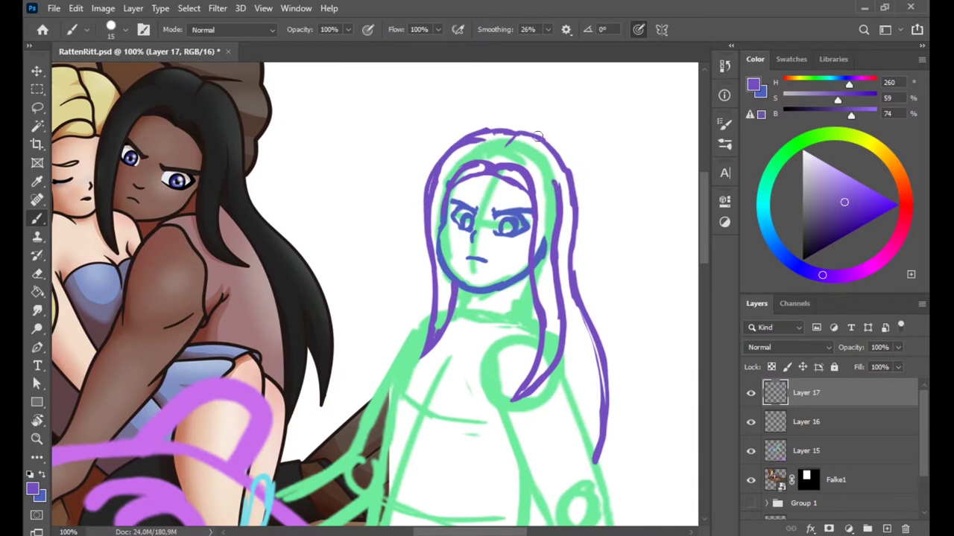
{"action": "scroll", "coordinate": [566, 223], "scroll_direction": "down", "scroll_amount": 3}
{"action": "left_click", "coordinate": [882, 526]}
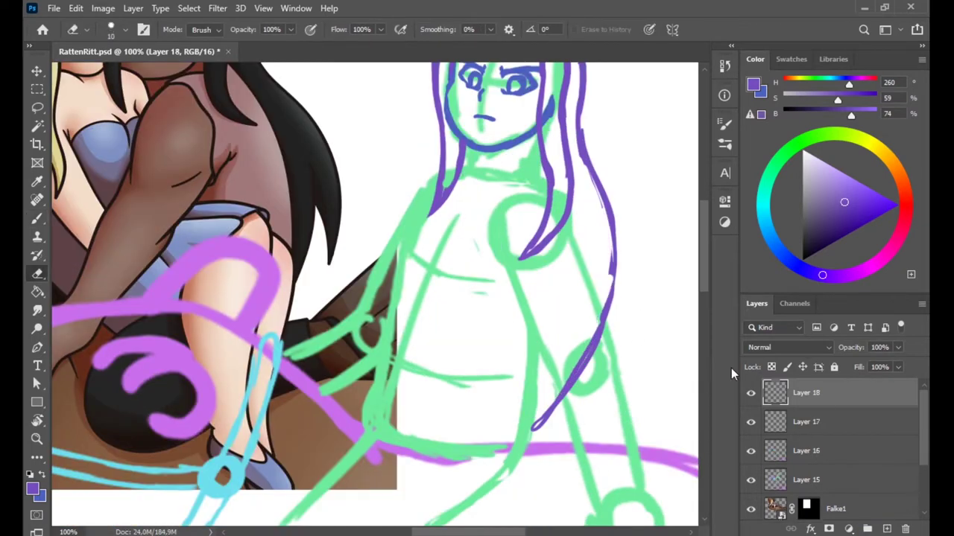
Pick blue and start the arm contour with short strokes.
{"action": "scroll", "coordinate": [521, 298], "scroll_direction": "up", "scroll_amount": 2}
{"action": "scroll", "coordinate": [521, 298], "scroll_direction": "left", "scroll_amount": 2}
{"action": "left_click", "coordinate": [775, 244]}
{"action": "key", "text": "b"}
{"action": "left_click_drag", "start_coordinate": [567, 313], "coordinate": [578, 349]}
{"action": "left_click_drag", "start_coordinate": [600, 270], "coordinate": [654, 356]}
Draw long blue lines down the arm toward the hand.
{"action": "scroll", "coordinate": [622, 346], "scroll_direction": "down", "scroll_amount": 1}
{"action": "scroll", "coordinate": [622, 347], "scroll_direction": "right", "scroll_amount": 1}
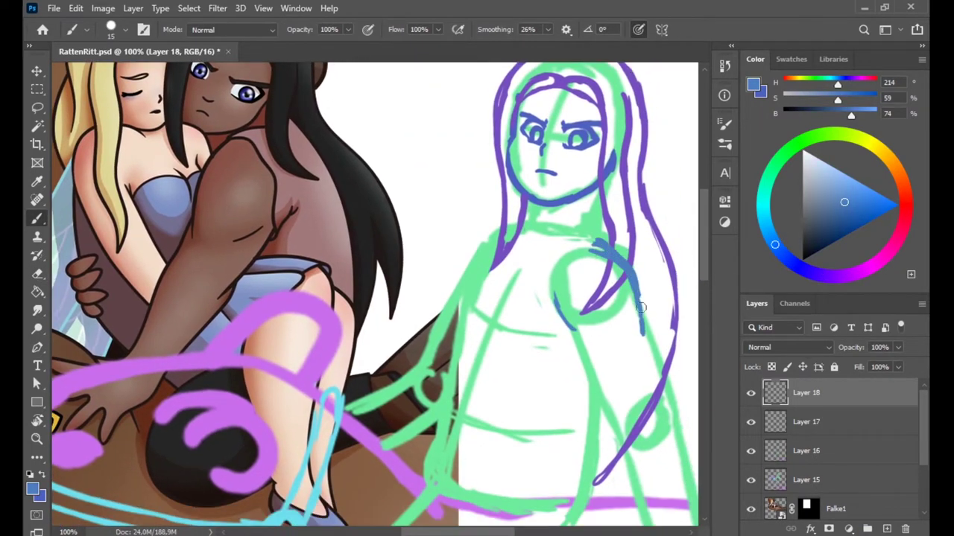
{"action": "scroll", "coordinate": [596, 380], "scroll_direction": "down", "scroll_amount": 1}
{"action": "scroll", "coordinate": [596, 380], "scroll_direction": "right", "scroll_amount": 1}
{"action": "scroll", "coordinate": [588, 337], "scroll_direction": "down", "scroll_amount": 2}
{"action": "scroll", "coordinate": [589, 337], "scroll_direction": "right", "scroll_amount": 2}
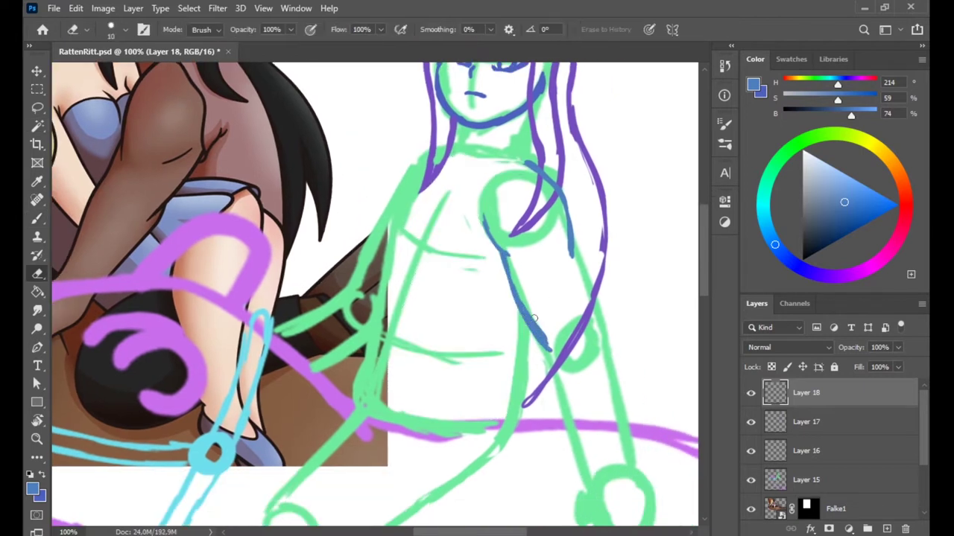
{"action": "mouse_move", "coordinate": [600, 322]}
{"action": "left_mouse_down"}
{"action": "mouse_move", "coordinate": [633, 470]}
{"action": "mouse_move", "coordinate": [555, 381]}
{"action": "left_mouse_up"}
{"action": "left_click_drag", "start_coordinate": [525, 321], "coordinate": [542, 345]}
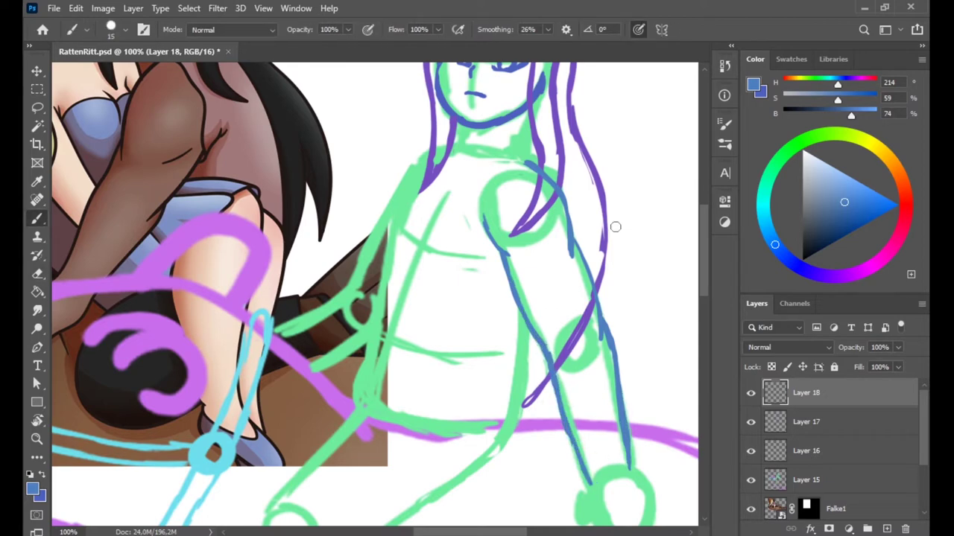
{"action": "left_click_drag", "start_coordinate": [533, 242], "coordinate": [555, 242]}
{"action": "left_click_drag", "start_coordinate": [609, 366], "coordinate": [516, 255]}
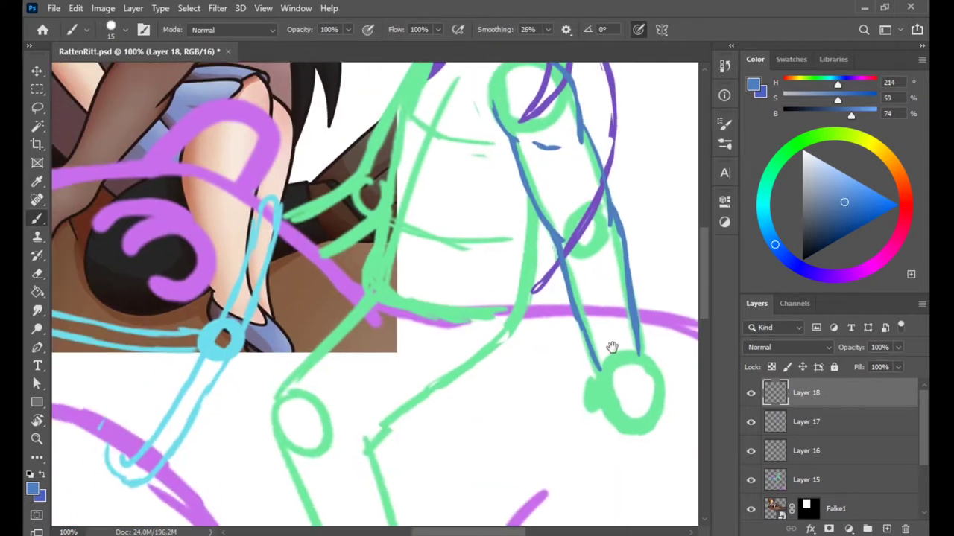
Outline the clawed hand and its fingers, redoing the failed finger strokes.
{"action": "left_click_drag", "start_coordinate": [503, 383], "coordinate": [558, 345]}
{"action": "mouse_move", "coordinate": [538, 328]}
{"action": "left_mouse_down"}
{"action": "mouse_move", "coordinate": [502, 357]}
{"action": "mouse_move", "coordinate": [555, 348]}
{"action": "left_mouse_up"}
{"action": "left_click_drag", "start_coordinate": [521, 380], "coordinate": [514, 402]}
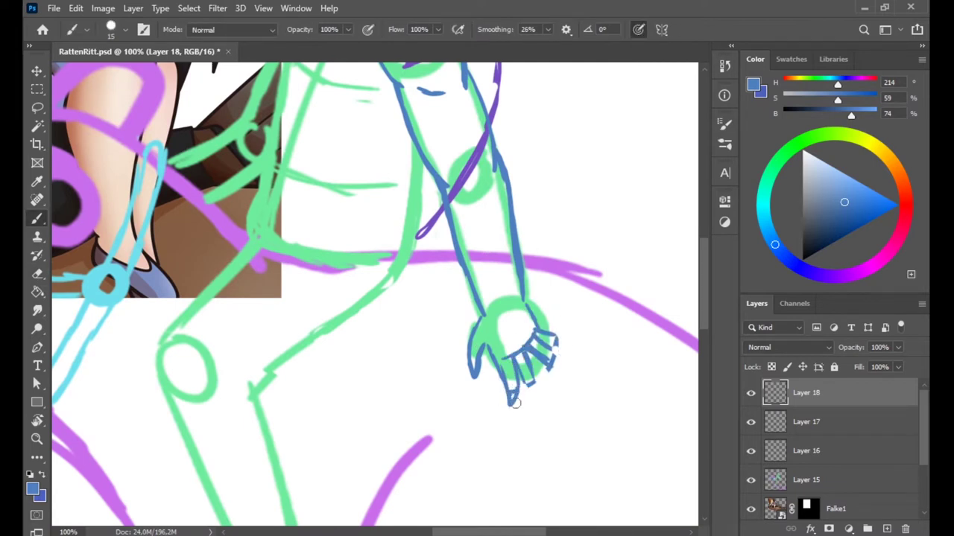
{"action": "left_click_drag", "start_coordinate": [515, 356], "coordinate": [531, 401]}
{"action": "left_click_drag", "start_coordinate": [551, 362], "coordinate": [565, 378]}
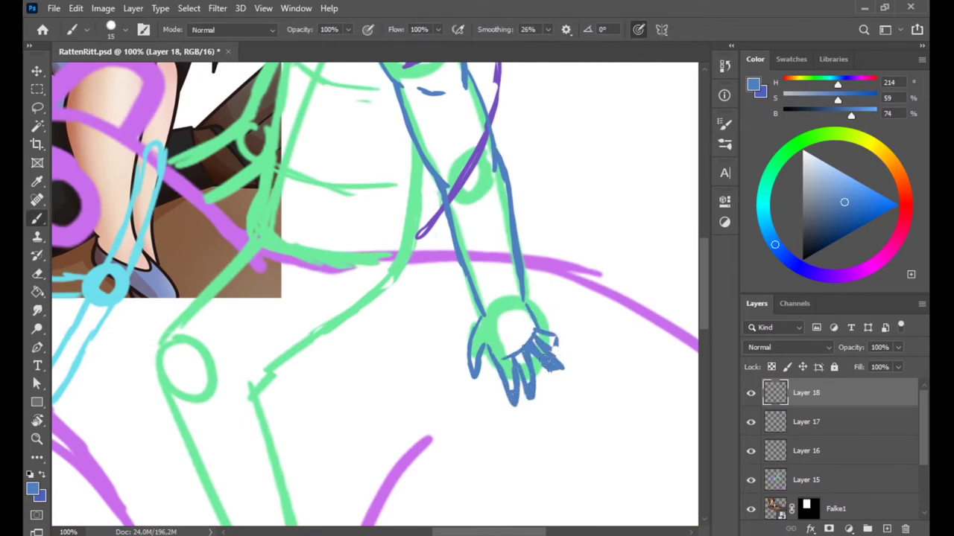
{"action": "key", "text": "ctrl+z"}
{"action": "key", "text": "ctrl+z"}
{"action": "key", "text": "ctrl+z"}
{"action": "left_click_drag", "start_coordinate": [542, 321], "coordinate": [507, 418]}
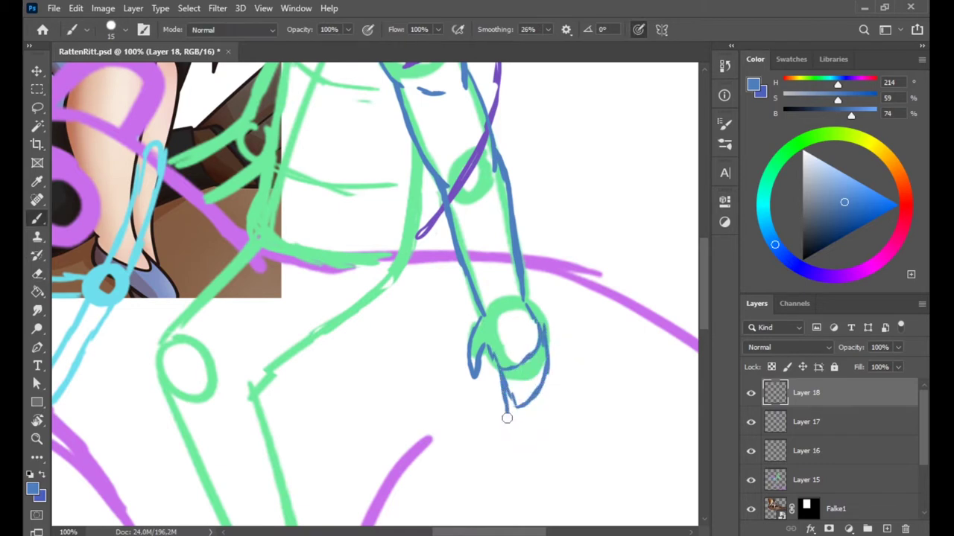
{"action": "mouse_move", "coordinate": [537, 360]}
{"action": "left_mouse_down"}
{"action": "mouse_move", "coordinate": [564, 376]}
{"action": "mouse_move", "coordinate": [533, 365]}
{"action": "left_mouse_up"}
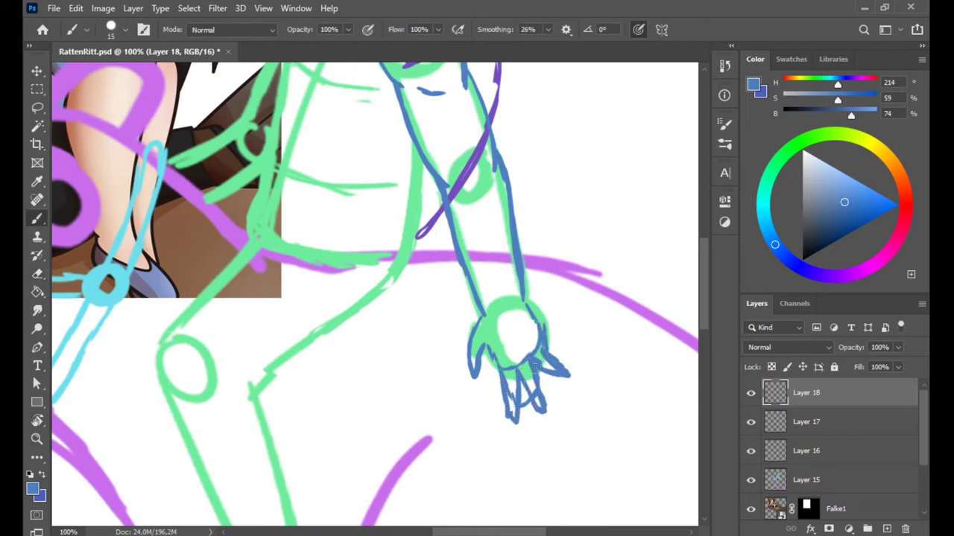
{"action": "key", "text": "ctrl+z"}
{"action": "key", "text": "ctrl+z"}
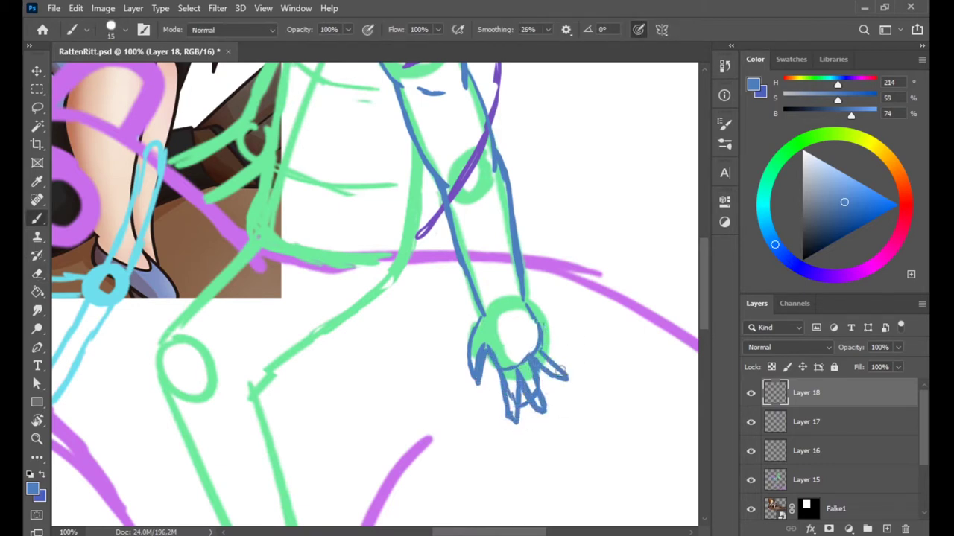
{"action": "right_click", "coordinate": [549, 309]}
{"action": "key", "text": "Escape"}
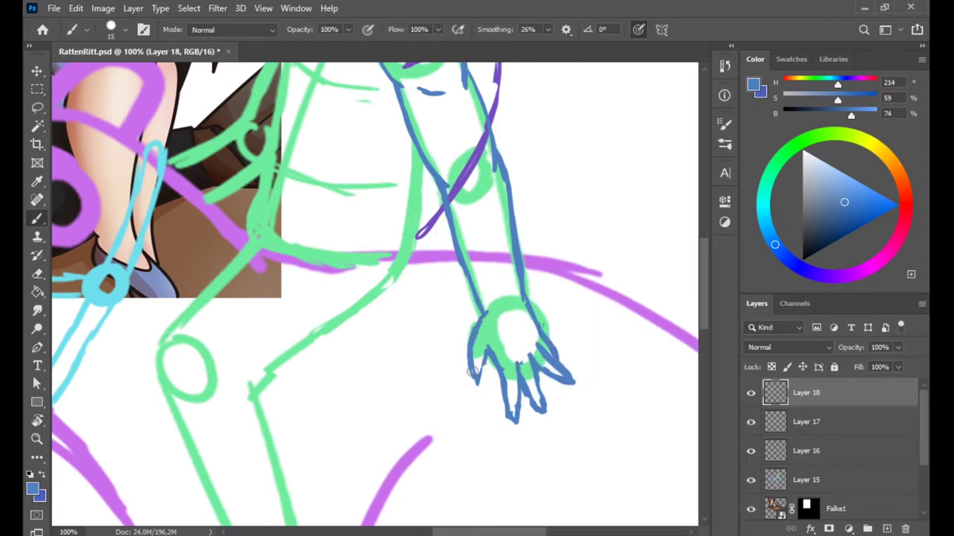
Distort the hand to angle the fingers, then save the file.
{"action": "key", "text": "v"}
{"action": "left_click_drag", "start_coordinate": [589, 453], "coordinate": [591, 464]}
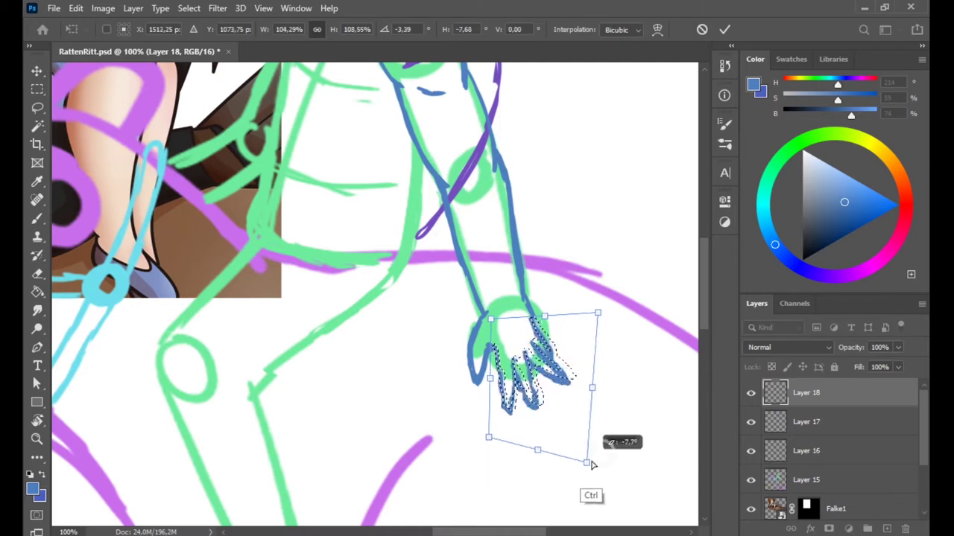
{"action": "key", "text": "Return"}
{"action": "key", "text": "b"}
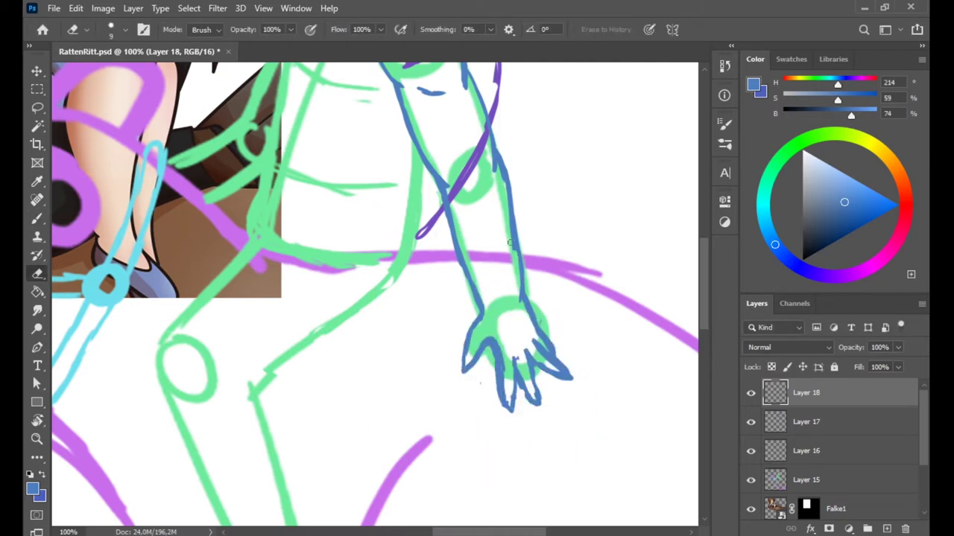
{"action": "key", "text": "ctrl+s"}
{"action": "scroll", "coordinate": [508, 229], "scroll_direction": "up", "scroll_amount": 5}
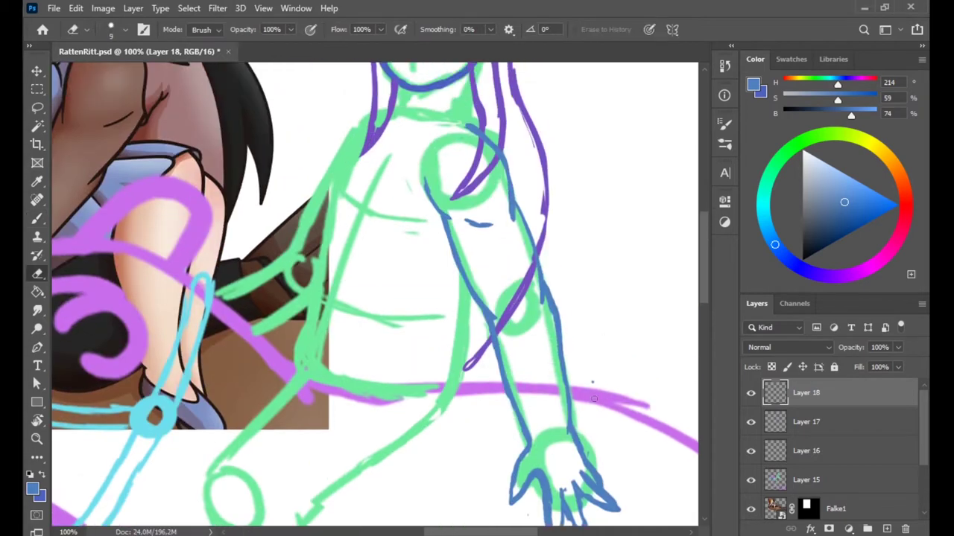
{"action": "scroll", "coordinate": [507, 228], "scroll_direction": "left", "scroll_amount": 4}
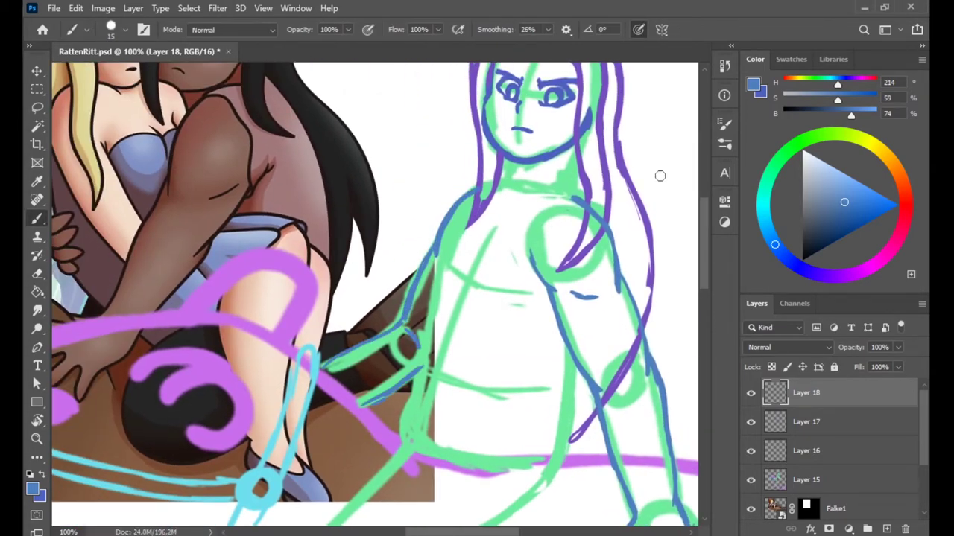
On a new layer, draw a teal line across the rider's upper chest.
{"action": "left_click", "coordinate": [886, 529]}
{"action": "left_click", "coordinate": [760, 202]}
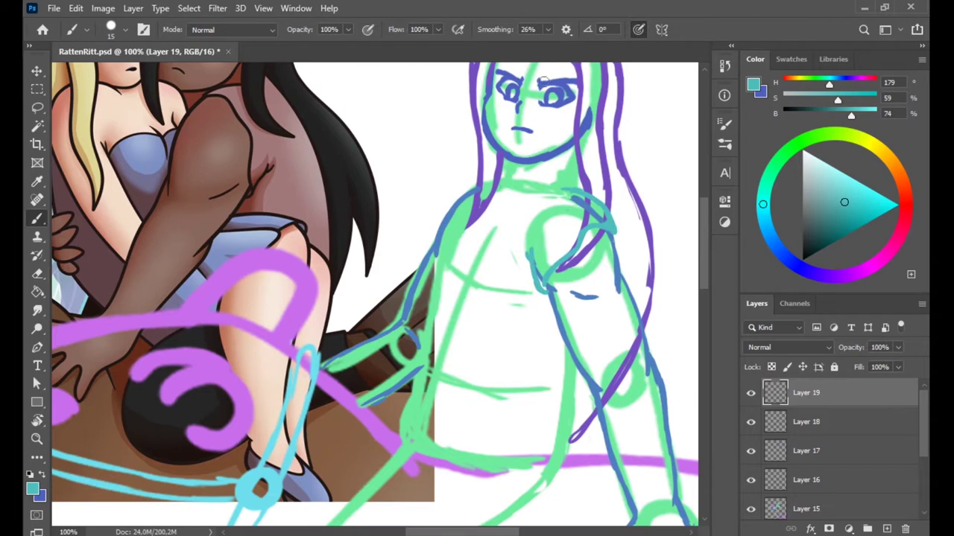
{"action": "left_click_drag", "start_coordinate": [543, 78], "coordinate": [563, 129]}
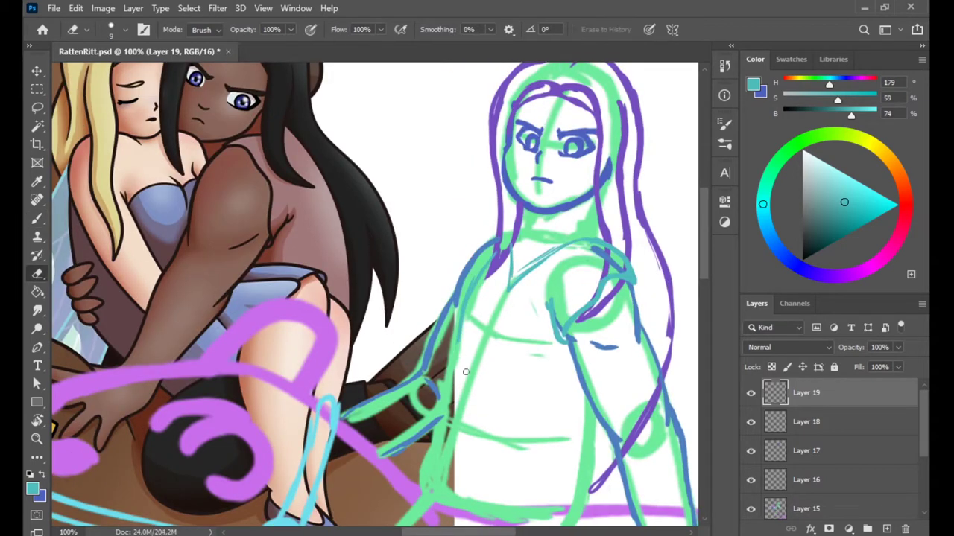
{"action": "left_click_drag", "start_coordinate": [505, 304], "coordinate": [576, 243]}
Erase stray marks near the rider's neck on Layer 16 and merge it down.
{"action": "left_click", "coordinate": [588, 240], "text": "ctrl"}
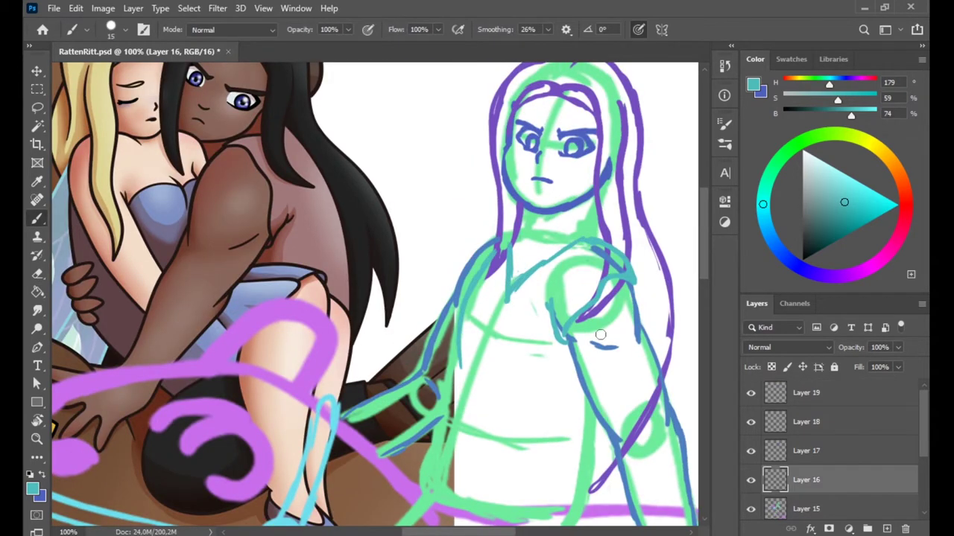
{"action": "left_click", "coordinate": [588, 240], "text": "alt"}
{"action": "key", "text": "e"}
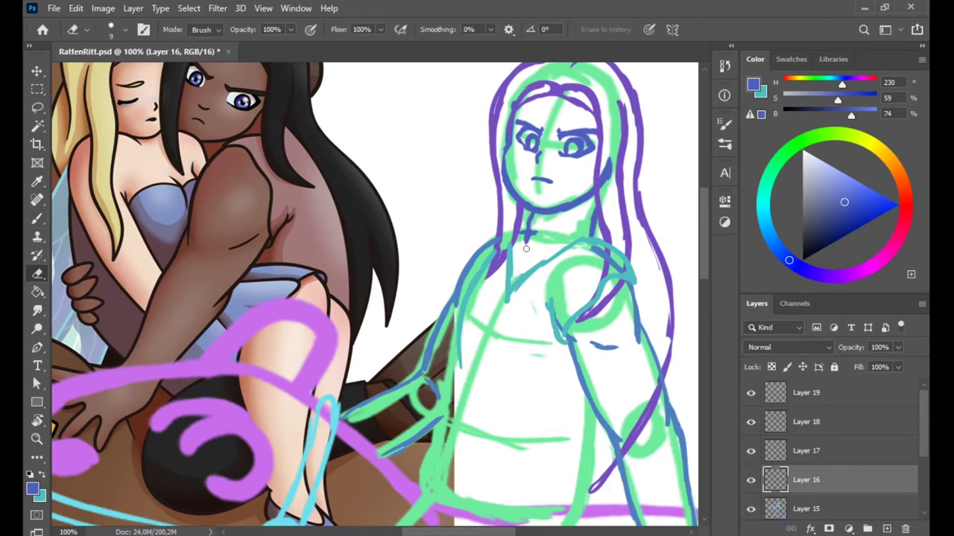
{"action": "key", "text": "b"}
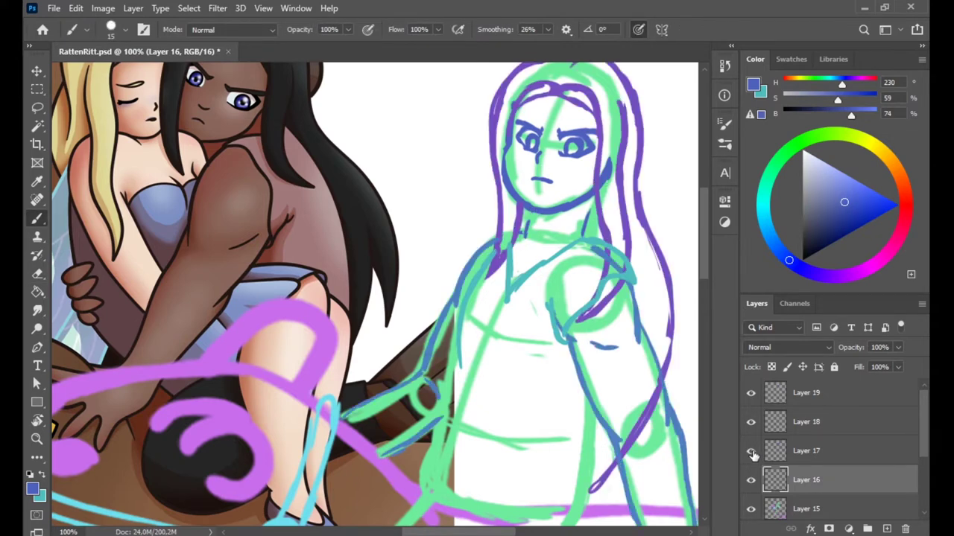
{"action": "left_click", "coordinate": [810, 451]}
{"action": "key", "text": "e"}
{"action": "left_click_drag", "start_coordinate": [585, 209], "coordinate": [581, 239]}
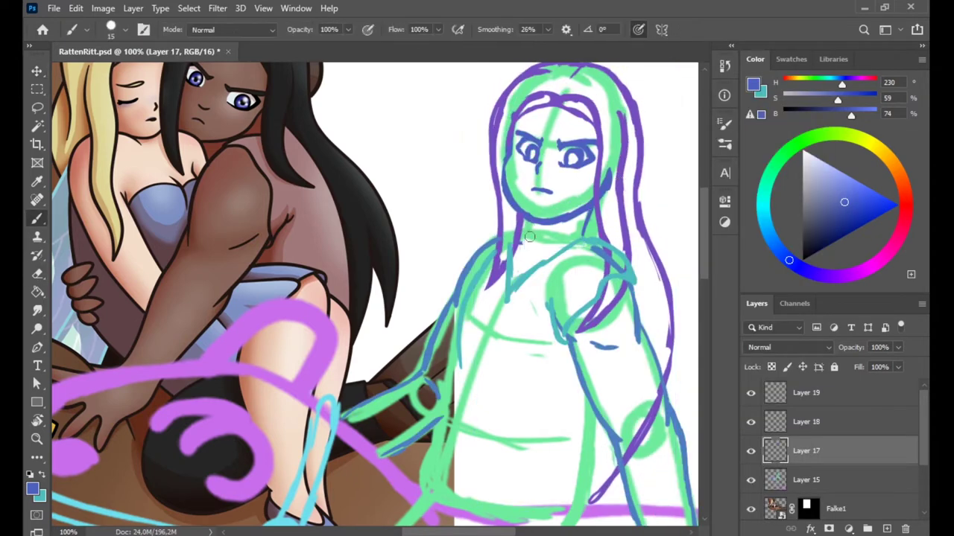
{"action": "left_click_drag", "start_coordinate": [533, 221], "coordinate": [525, 239]}
{"action": "key", "text": "b"}
On Layer 19, outline the lower leg and a line near the arm in teal.
{"action": "key", "text": "alt+bracketright"}
{"action": "key", "text": "alt+bracketright"}
{"action": "key", "text": "x"}
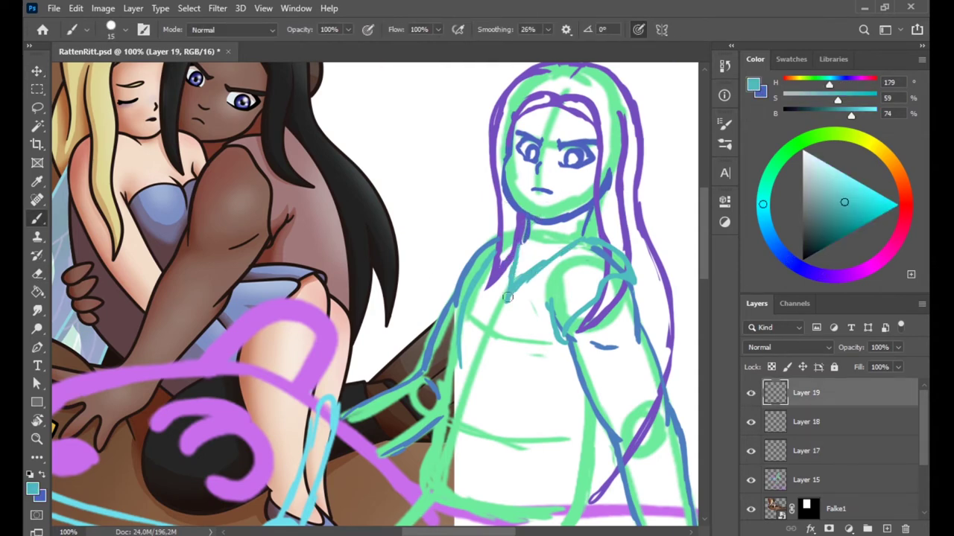
{"action": "scroll", "coordinate": [453, 274], "scroll_direction": "down", "scroll_amount": 3}
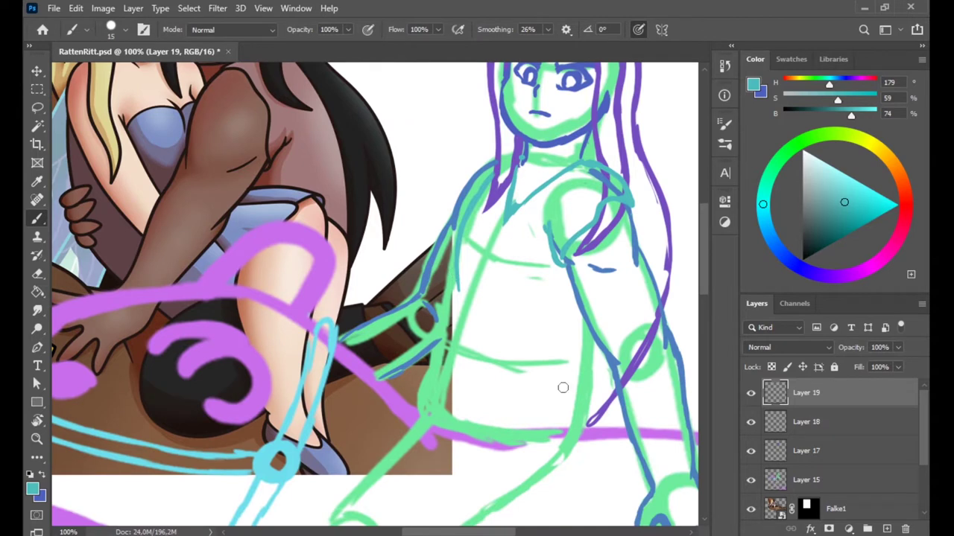
{"action": "mouse_move", "coordinate": [427, 414]}
{"action": "left_mouse_down"}
{"action": "mouse_move", "coordinate": [581, 465]}
{"action": "mouse_move", "coordinate": [589, 320]}
{"action": "left_mouse_up"}
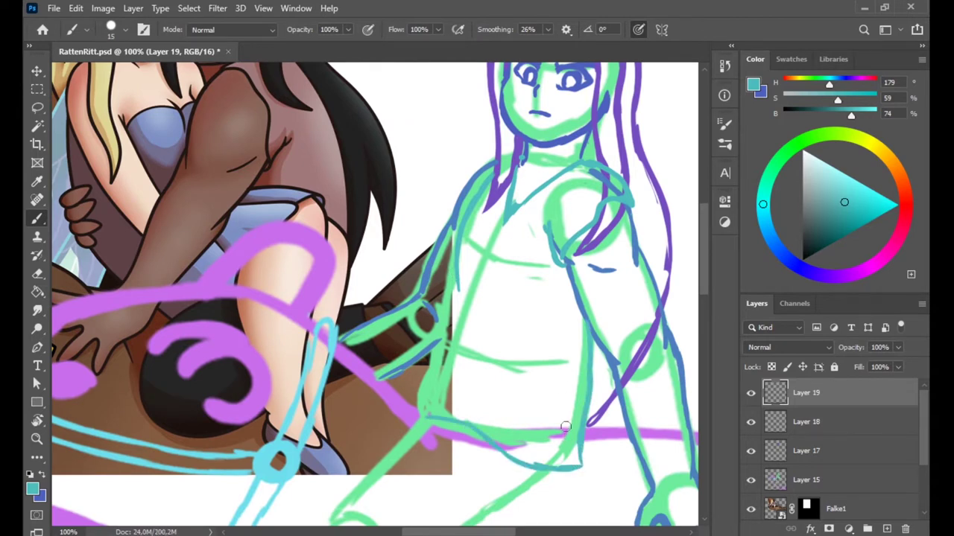
{"action": "left_click_drag", "start_coordinate": [446, 319], "coordinate": [506, 351]}
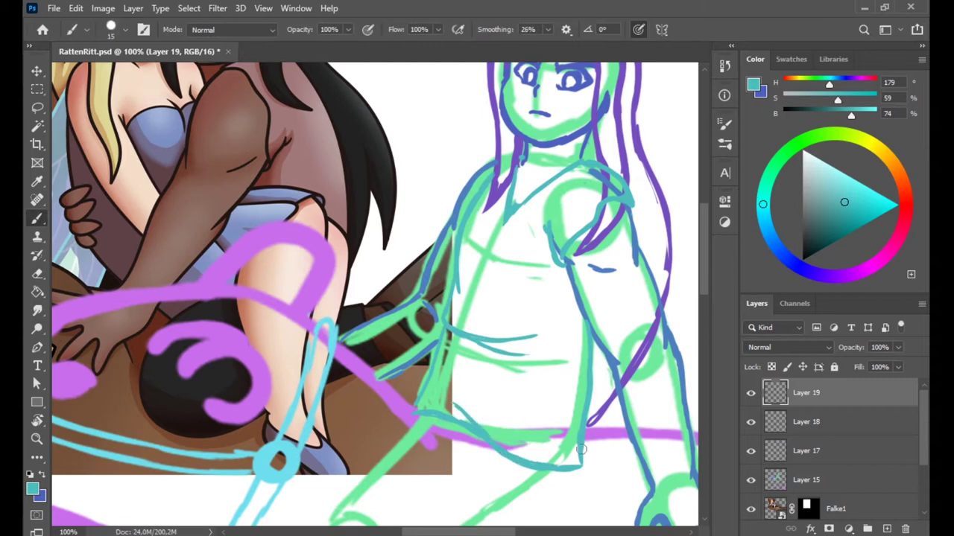
Move Layer 17 to the top of the stack and save the document.
{"action": "left_click_drag", "start_coordinate": [510, 213], "coordinate": [532, 303]}
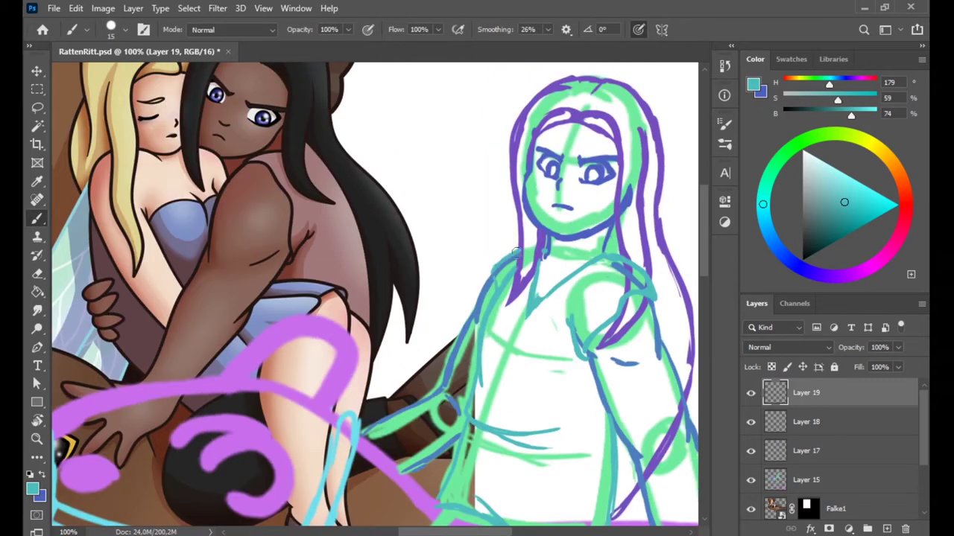
{"action": "key", "text": "e"}
{"action": "key", "text": "alt+bracketleft"}
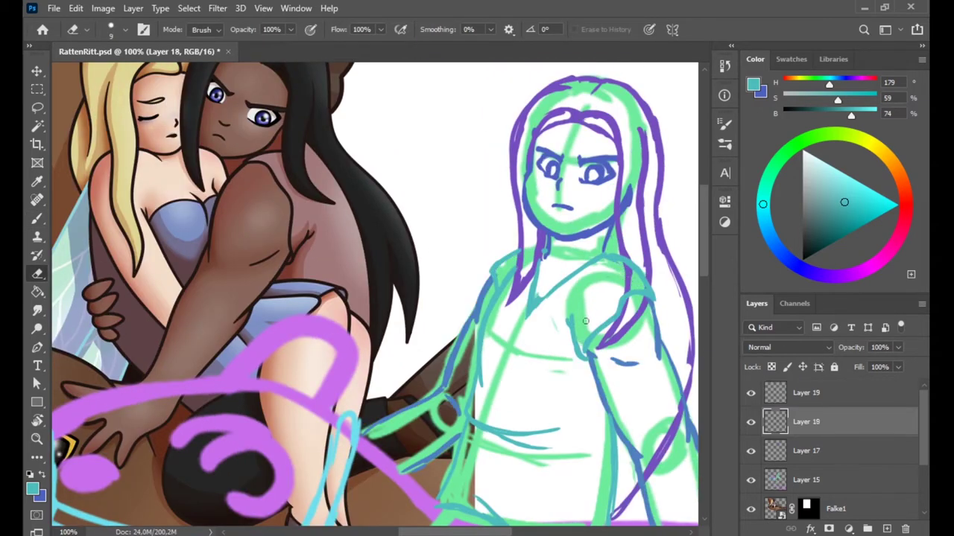
{"action": "key", "text": "alt+bracketleft"}
{"action": "key", "text": "ctrl+shift+bracketright"}
{"action": "key", "text": "ctrl+s"}
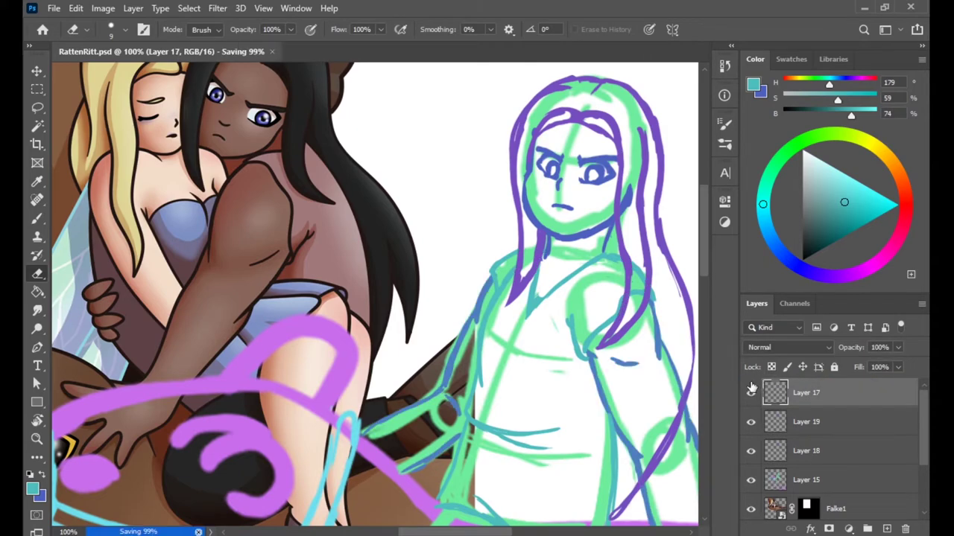
{"action": "key", "text": "alt+bracketleft"}
On a new Layer 20, trace dark-blue lines along the rider's leg.
{"action": "key", "text": "b"}
{"action": "left_click_drag", "start_coordinate": [562, 371], "coordinate": [509, 114]}
{"action": "key", "text": "ctrl+shift+alt+n"}
{"action": "left_click_drag", "start_coordinate": [549, 343], "coordinate": [632, 157]}
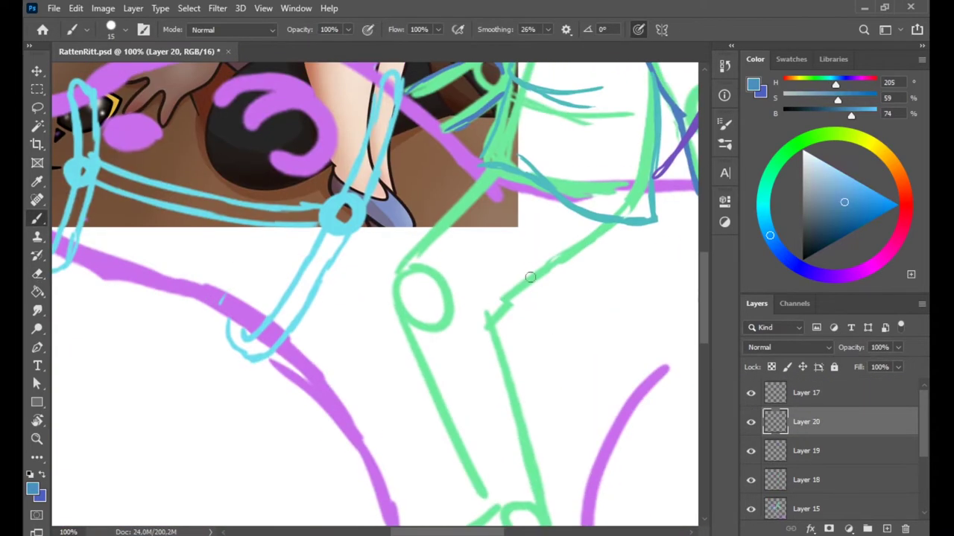
{"action": "left_click_drag", "start_coordinate": [626, 227], "coordinate": [486, 309]}
{"action": "left_click_drag", "start_coordinate": [417, 356], "coordinate": [484, 170]}
{"action": "left_click_drag", "start_coordinate": [418, 358], "coordinate": [464, 461]}
{"action": "left_click_drag", "start_coordinate": [421, 360], "coordinate": [434, 252]}
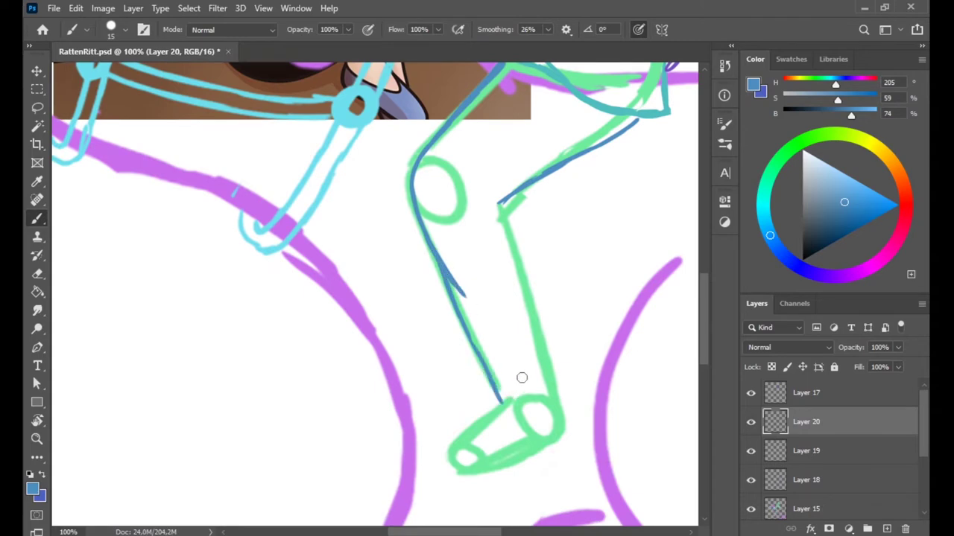
{"action": "left_click_drag", "start_coordinate": [521, 378], "coordinate": [418, 337]}
{"action": "mouse_move", "coordinate": [404, 166]}
{"action": "left_mouse_down"}
{"action": "mouse_move", "coordinate": [456, 366]}
{"action": "mouse_move", "coordinate": [418, 227]}
{"action": "left_mouse_up"}
Trim the top of the leg line and outline the foot's bottom and left edges.
{"action": "key", "text": "e"}
{"action": "key", "text": "b"}
{"action": "left_click_drag", "start_coordinate": [515, 105], "coordinate": [549, 190]}
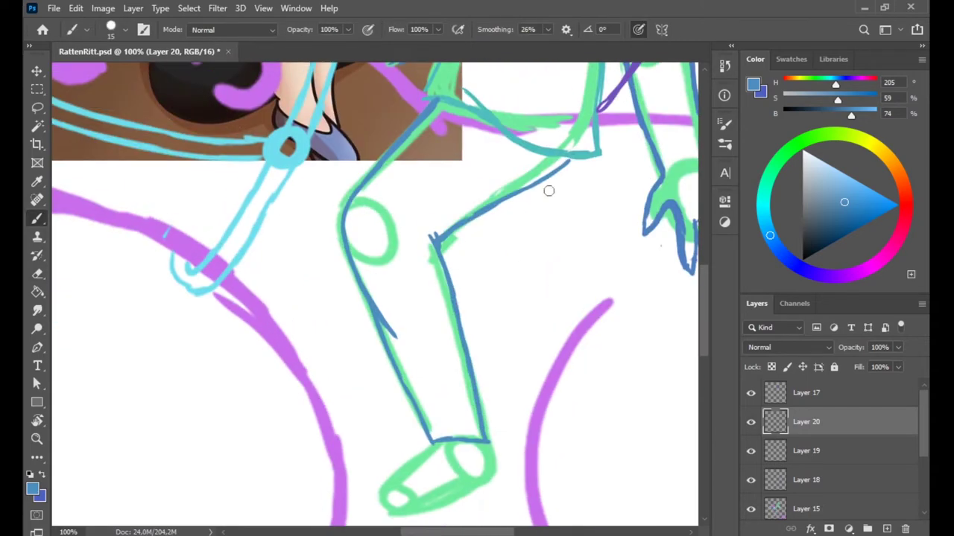
{"action": "left_click_drag", "start_coordinate": [387, 507], "coordinate": [409, 369]}
{"action": "mouse_move", "coordinate": [514, 323]}
{"action": "left_mouse_down"}
{"action": "mouse_move", "coordinate": [420, 366]}
{"action": "mouse_move", "coordinate": [430, 384]}
{"action": "left_mouse_up"}
{"action": "key", "text": "e"}
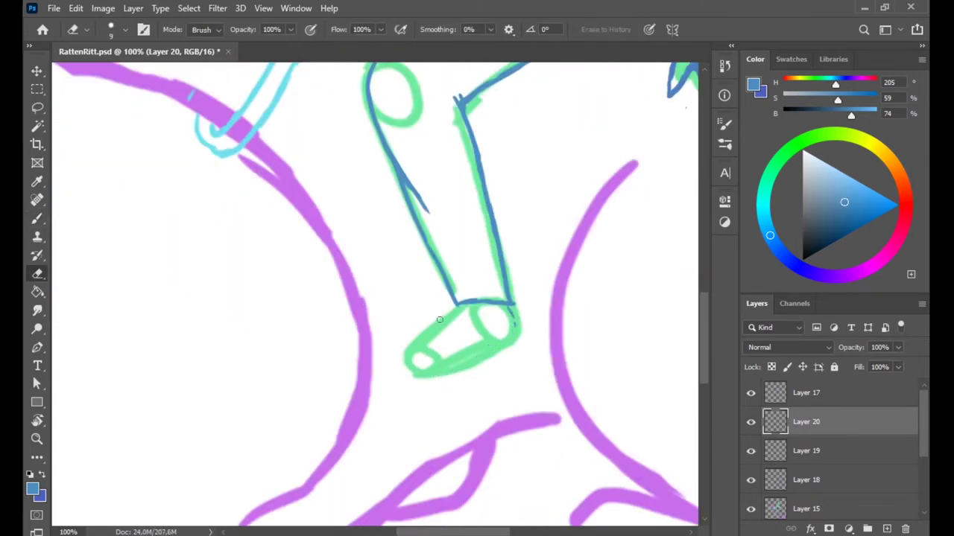
{"action": "key", "text": "b"}
{"action": "mouse_move", "coordinate": [456, 304]}
{"action": "left_mouse_down"}
{"action": "mouse_move", "coordinate": [430, 344]}
{"action": "mouse_move", "coordinate": [512, 311]}
{"action": "left_mouse_up"}
{"action": "key", "text": "ctrl+z"}
{"action": "mouse_move", "coordinate": [447, 315]}
{"action": "left_mouse_down"}
{"action": "mouse_move", "coordinate": [417, 374]}
{"action": "mouse_move", "coordinate": [510, 320]}
{"action": "left_mouse_up"}
{"action": "left_click_drag", "start_coordinate": [439, 320], "coordinate": [417, 374]}
Line the toe's edge in blue, save, and zoom out to the whole figure.
{"action": "left_click_drag", "start_coordinate": [533, 199], "coordinate": [526, 281]}
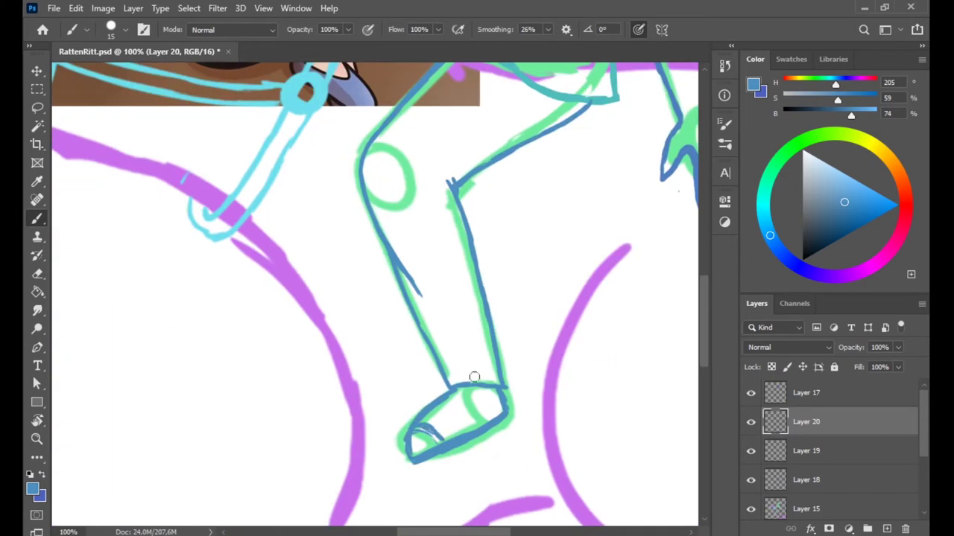
{"action": "left_click_drag", "start_coordinate": [417, 414], "coordinate": [407, 459]}
{"action": "mouse_move", "coordinate": [472, 373]}
{"action": "left_mouse_down"}
{"action": "mouse_move", "coordinate": [453, 327]}
{"action": "mouse_move", "coordinate": [389, 410]}
{"action": "left_mouse_up"}
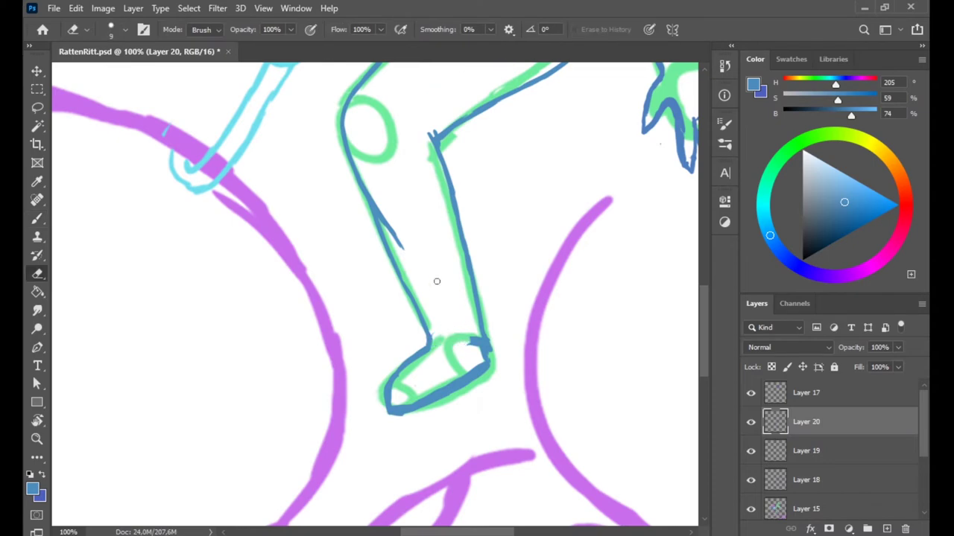
{"action": "left_click_drag", "start_coordinate": [430, 313], "coordinate": [428, 341]}
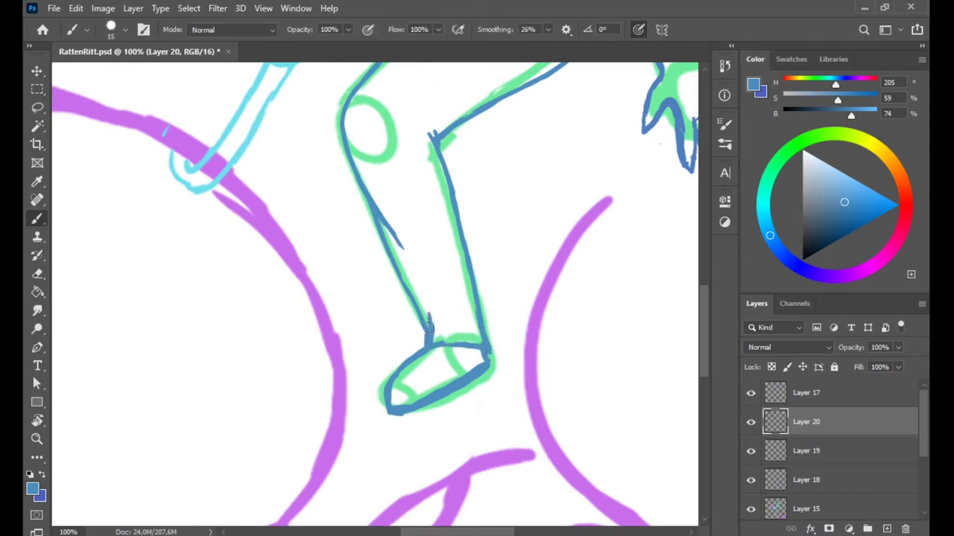
{"action": "key", "text": "ctrl+s"}
{"action": "key", "text": "z"}
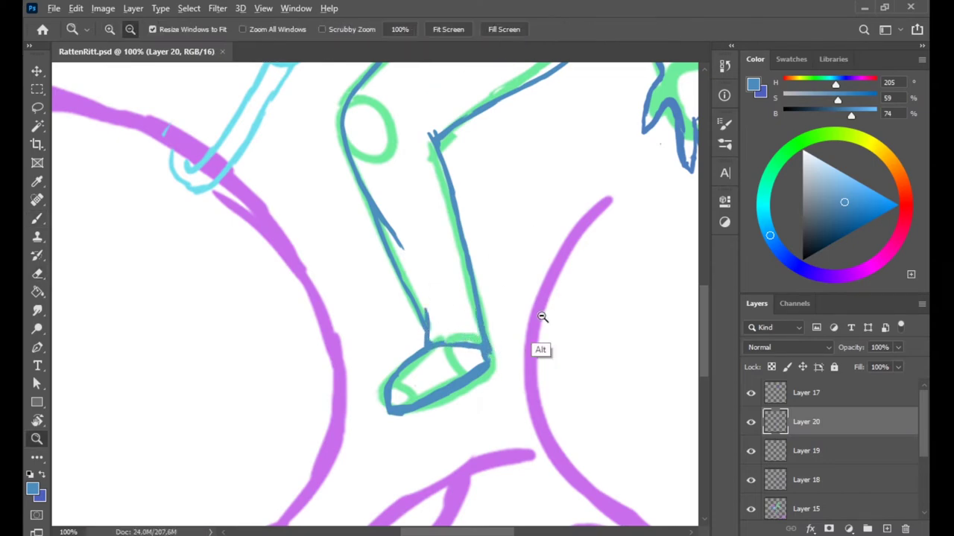
{"action": "left_click", "coordinate": [538, 340], "text": "alt"}
Merge the rider's line layers into Layer 17, add a new layer below, and pick gold.
{"action": "left_click", "coordinate": [804, 393]}
{"action": "left_click", "coordinate": [805, 480], "text": "shift"}
{"action": "key", "text": "ctrl+e"}
{"action": "left_click", "coordinate": [887, 529], "text": "ctrl"}
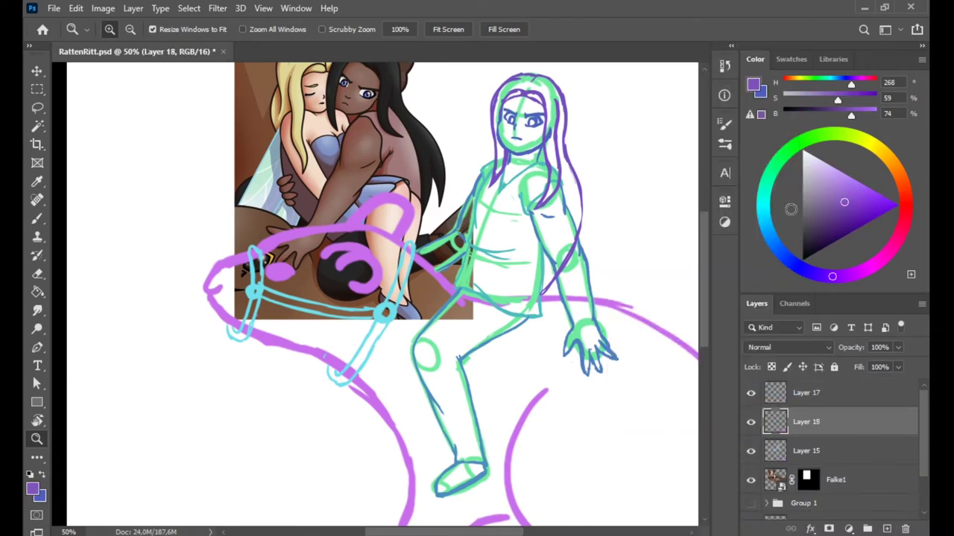
{"action": "left_click", "coordinate": [886, 156]}
{"action": "key", "text": "ctrl+1"}
{"action": "key", "text": "b"}
Trace the bridle straps and rings in gold, closing the loop around the strap's tip.
{"action": "mouse_move", "coordinate": [413, 345]}
{"action": "left_mouse_down"}
{"action": "mouse_move", "coordinate": [472, 215]}
{"action": "mouse_move", "coordinate": [428, 339]}
{"action": "left_mouse_up"}
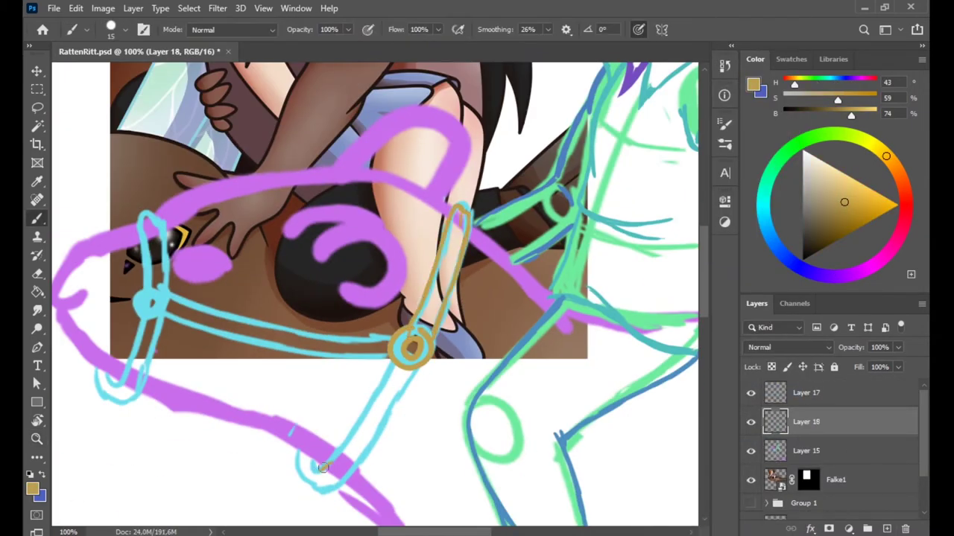
{"action": "mouse_move", "coordinate": [398, 367]}
{"action": "left_mouse_down"}
{"action": "mouse_move", "coordinate": [328, 488]}
{"action": "mouse_move", "coordinate": [414, 368]}
{"action": "left_mouse_up"}
{"action": "left_click_drag", "start_coordinate": [148, 293], "coordinate": [156, 295]}
{"action": "left_click_drag", "start_coordinate": [190, 322], "coordinate": [391, 352]}
{"action": "left_click_drag", "start_coordinate": [164, 305], "coordinate": [422, 345]}
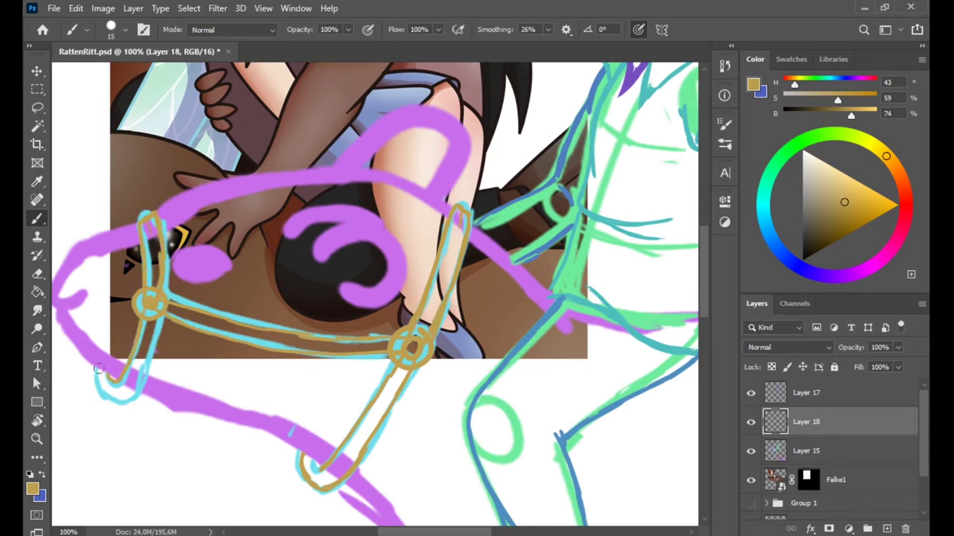
{"action": "left_click_drag", "start_coordinate": [97, 368], "coordinate": [152, 319]}
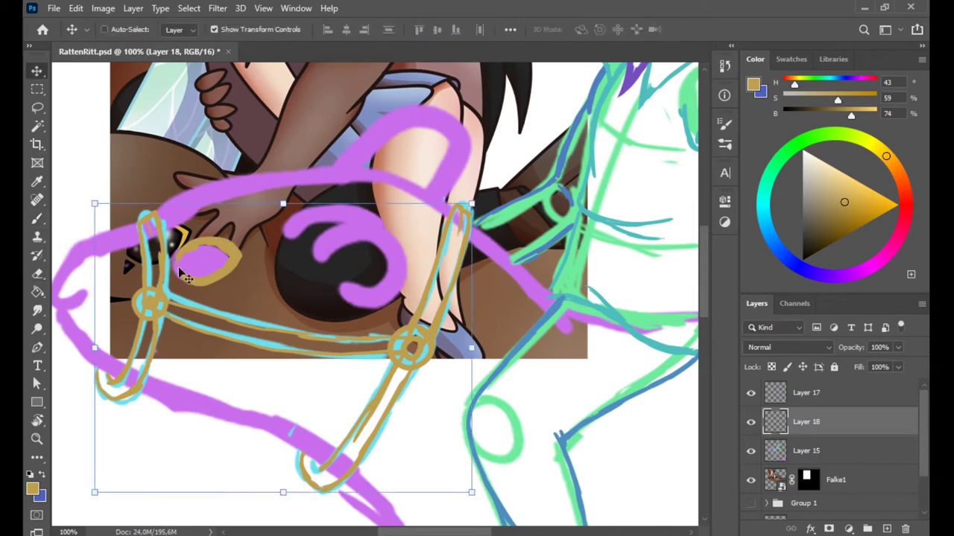
Outline the rat's eye and the purple swirl in gold.
{"action": "left_click_drag", "start_coordinate": [182, 246], "coordinate": [234, 238]}
{"action": "left_click_drag", "start_coordinate": [320, 238], "coordinate": [339, 295]}
{"action": "left_click_drag", "start_coordinate": [305, 224], "coordinate": [364, 211]}
Lasso the gold swirl, scale and rotate it slightly, then draw a gold line down the neck.
{"action": "key", "text": "l"}
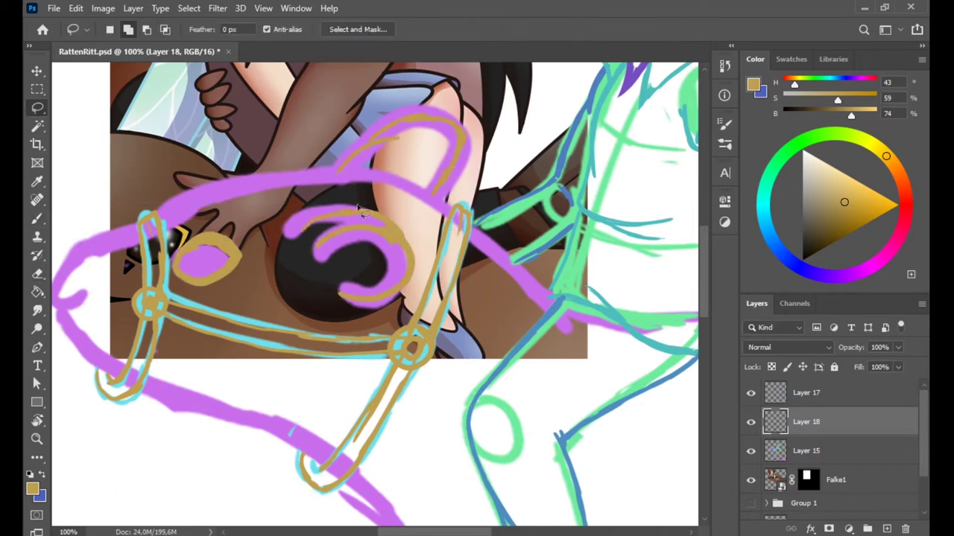
{"action": "left_click_drag", "start_coordinate": [298, 207], "coordinate": [294, 216]}
{"action": "key", "text": "ctrl+t"}
{"action": "left_click_drag", "start_coordinate": [434, 244], "coordinate": [447, 243]}
{"action": "left_click_drag", "start_coordinate": [262, 189], "coordinate": [268, 192]}
{"action": "key", "text": "Return"}
{"action": "key", "text": "ctrl+d"}
{"action": "key", "text": "b"}
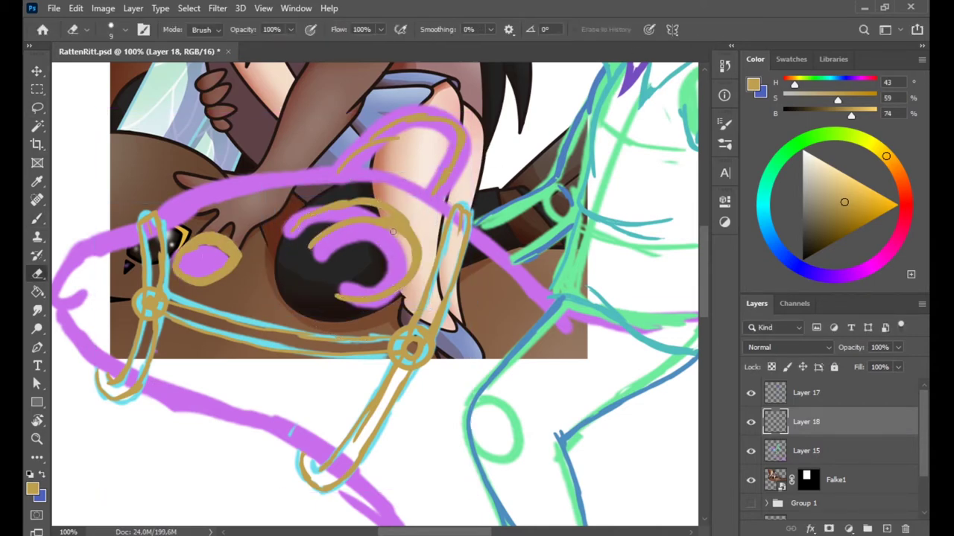
{"action": "left_click_drag", "start_coordinate": [73, 300], "coordinate": [154, 270]}
{"action": "left_click_drag", "start_coordinate": [215, 353], "coordinate": [186, 131]}
Erase the lower gold chest stroke and try out, then discard, small gold fur strokes.
{"action": "left_click_drag", "start_coordinate": [440, 298], "coordinate": [470, 350]}
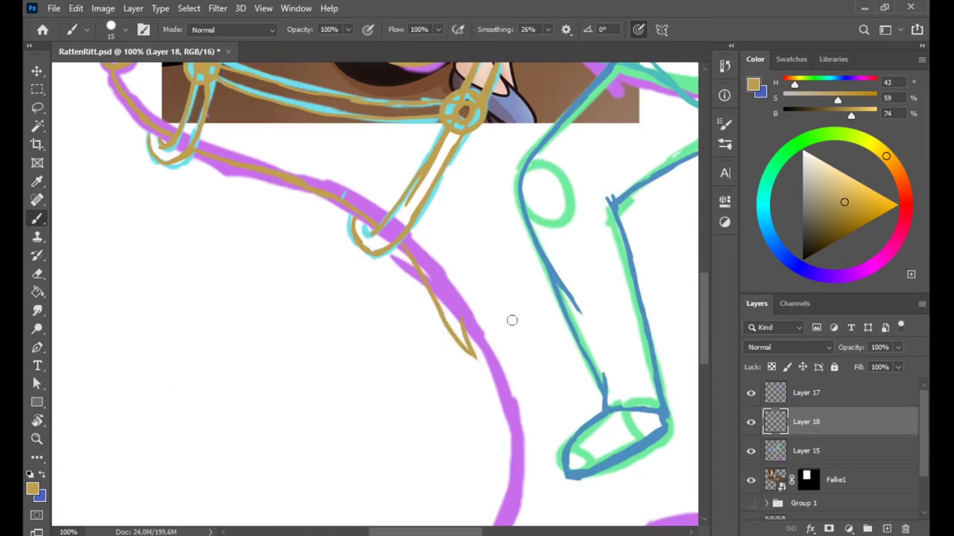
{"action": "key", "text": "e"}
{"action": "key", "text": "ctrl+minus"}
{"action": "scroll", "coordinate": [447, 311], "scroll_direction": "down", "scroll_amount": 2}
{"action": "left_click_drag", "start_coordinate": [447, 311], "coordinate": [464, 399]}
{"action": "key", "text": "b"}
{"action": "left_click_drag", "start_coordinate": [423, 289], "coordinate": [443, 343]}
{"action": "key", "text": "e"}
{"action": "key", "text": "b"}
{"action": "left_click_drag", "start_coordinate": [415, 290], "coordinate": [416, 311]}
{"action": "key", "text": "e"}
{"action": "key", "text": "b"}
Trace the rat's chest edge in gold.
{"action": "left_click_drag", "start_coordinate": [449, 348], "coordinate": [425, 453]}
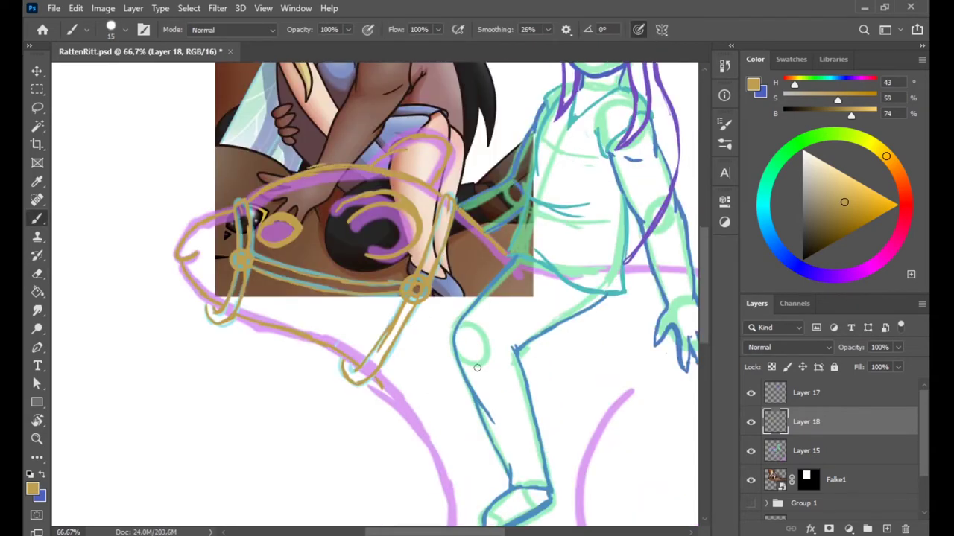
{"action": "mouse_move", "coordinate": [385, 397]}
{"action": "left_mouse_down"}
{"action": "mouse_move", "coordinate": [367, 267]}
{"action": "mouse_move", "coordinate": [426, 366]}
{"action": "left_mouse_up"}
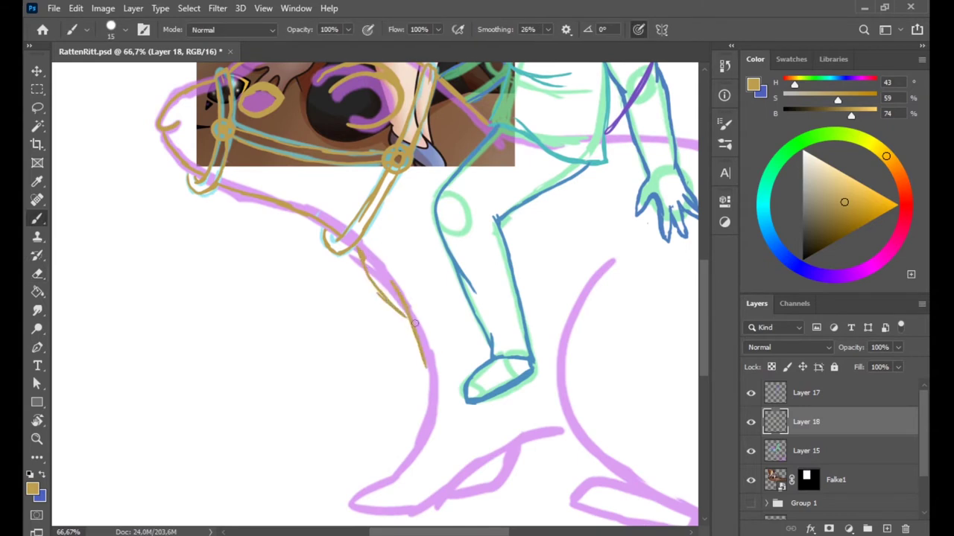
{"action": "left_click_drag", "start_coordinate": [397, 288], "coordinate": [375, 173]}
{"action": "mouse_move", "coordinate": [405, 253]}
{"action": "left_mouse_down"}
{"action": "mouse_move", "coordinate": [390, 368]}
{"action": "mouse_move", "coordinate": [543, 312]}
{"action": "left_mouse_up"}
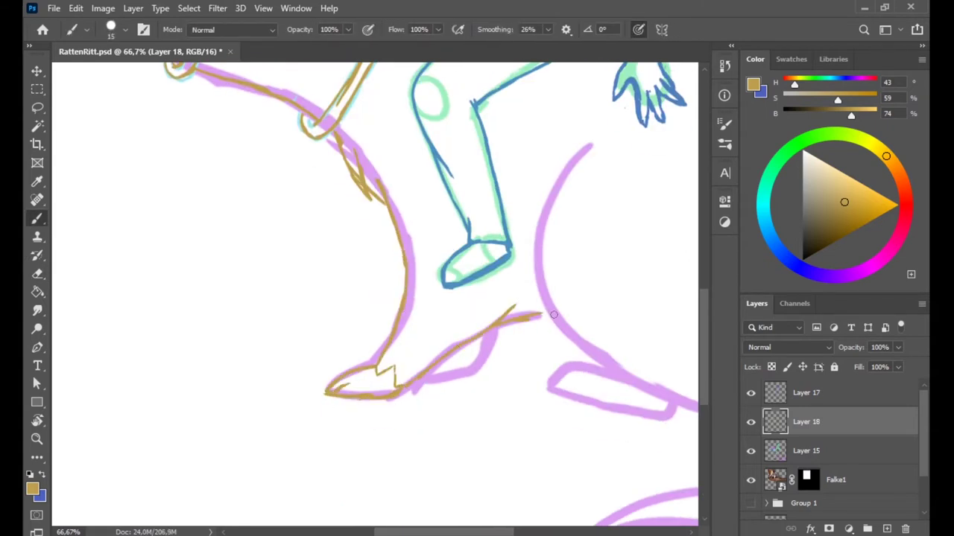
Transform the rat's gold foot and trace the lower pink edge in gold.
{"action": "scroll", "coordinate": [373, 298], "scroll_direction": "down", "scroll_amount": 3}
{"action": "left_click_drag", "start_coordinate": [328, 257], "coordinate": [320, 351]}
{"action": "key", "text": "ctrl+t"}
{"action": "key", "text": "Return"}
{"action": "key", "text": "v"}
{"action": "key", "text": "b"}
{"action": "left_click_drag", "start_coordinate": [435, 291], "coordinate": [496, 265]}
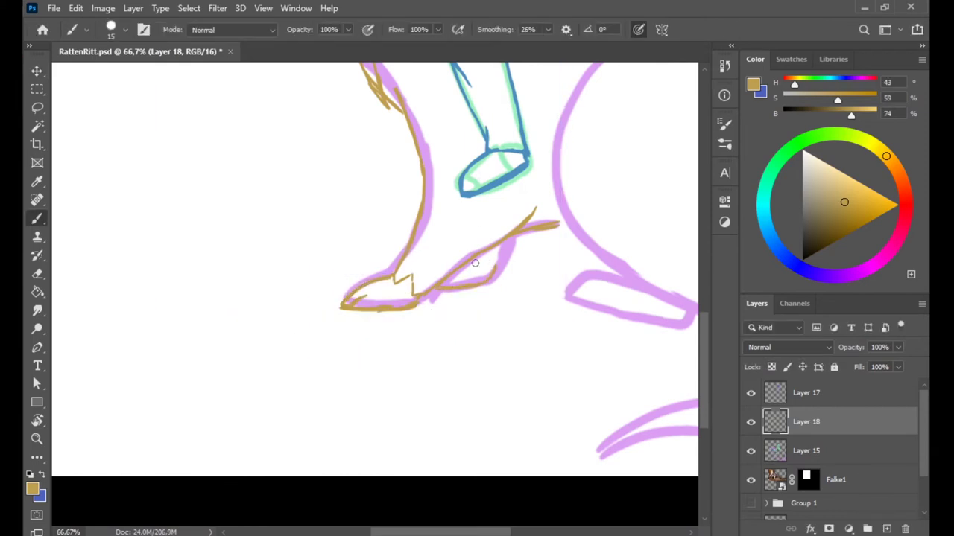
Add a gold neck stroke, trace the rat's right body curve and extend the foot line around the toes.
{"action": "left_click_drag", "start_coordinate": [424, 299], "coordinate": [295, 451]}
{"action": "left_click_drag", "start_coordinate": [254, 252], "coordinate": [238, 195]}
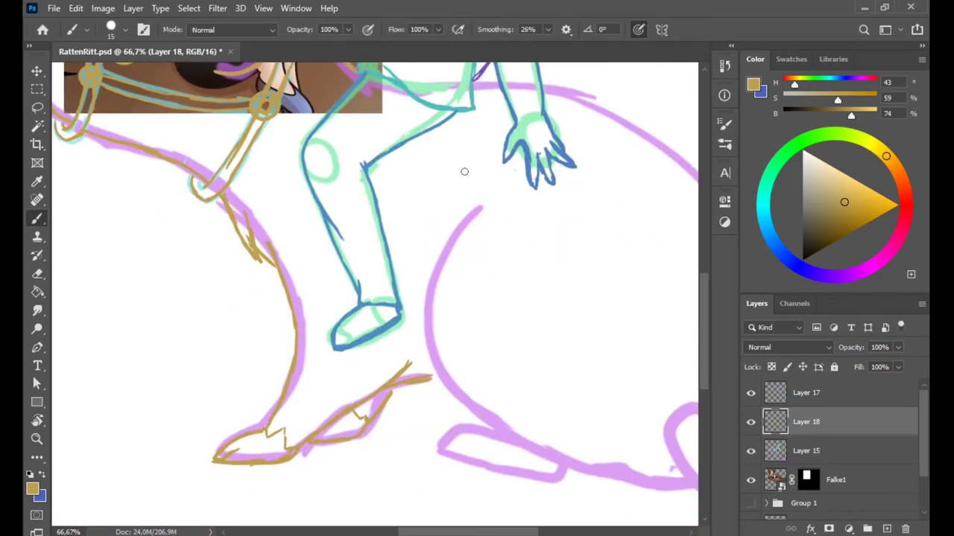
{"action": "left_click_drag", "start_coordinate": [480, 209], "coordinate": [424, 304]}
{"action": "left_click_drag", "start_coordinate": [548, 316], "coordinate": [465, 222]}
{"action": "left_click_drag", "start_coordinate": [347, 223], "coordinate": [551, 374]}
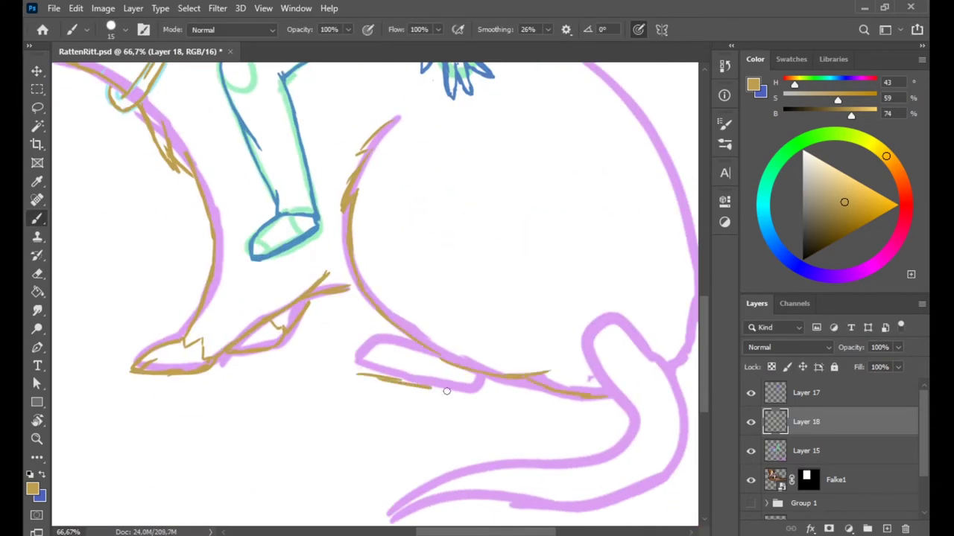
{"action": "left_click_drag", "start_coordinate": [447, 391], "coordinate": [425, 358]}
Trace the top of the rat's back and its right body edge in gold.
{"action": "left_click_drag", "start_coordinate": [356, 287], "coordinate": [163, 443]}
{"action": "left_click_drag", "start_coordinate": [192, 154], "coordinate": [371, 204]}
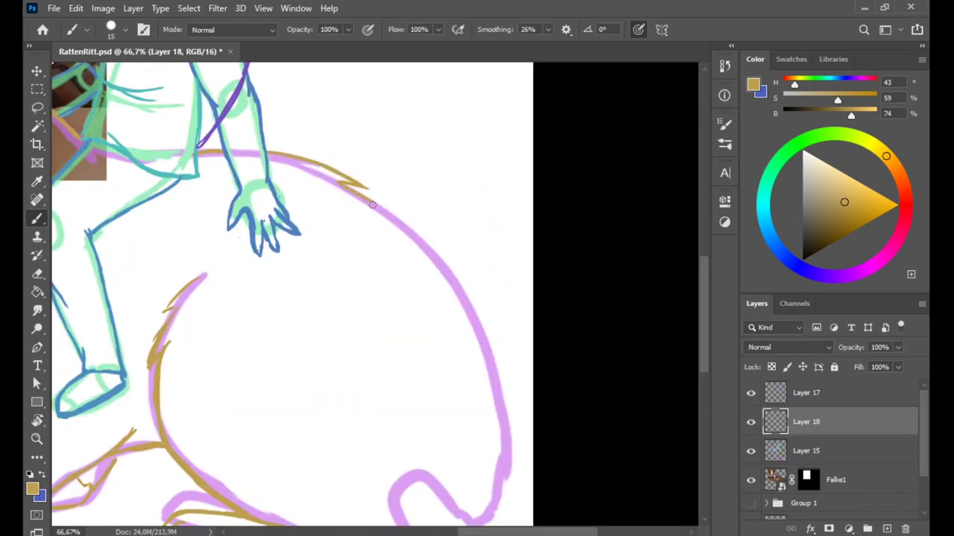
{"action": "left_click_drag", "start_coordinate": [400, 232], "coordinate": [288, 124]}
{"action": "left_click_drag", "start_coordinate": [351, 190], "coordinate": [410, 376]}
{"action": "left_click_drag", "start_coordinate": [420, 300], "coordinate": [468, 332]}
{"action": "left_click_drag", "start_coordinate": [402, 205], "coordinate": [456, 349]}
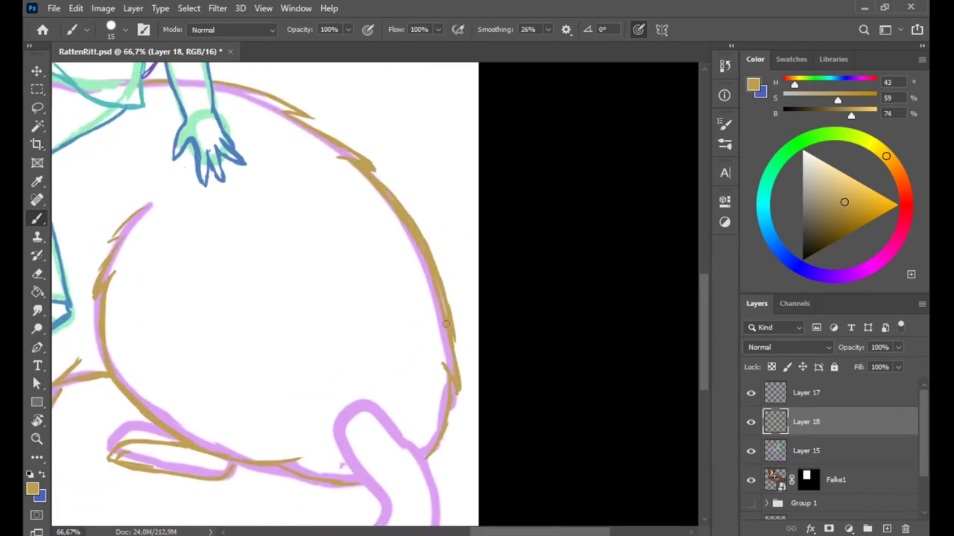
Trace the hind foot loop and tail in gold, then hide the pink guide layer.
{"action": "left_click_drag", "start_coordinate": [496, 386], "coordinate": [521, 158]}
{"action": "left_click_drag", "start_coordinate": [362, 231], "coordinate": [408, 298]}
{"action": "left_click_drag", "start_coordinate": [126, 387], "coordinate": [442, 312]}
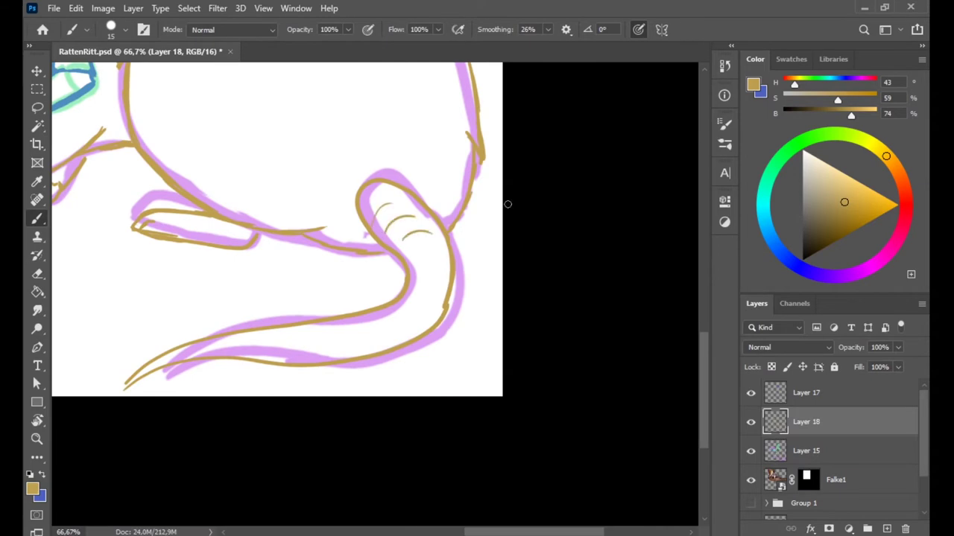
{"action": "left_click_drag", "start_coordinate": [224, 260], "coordinate": [246, 455]}
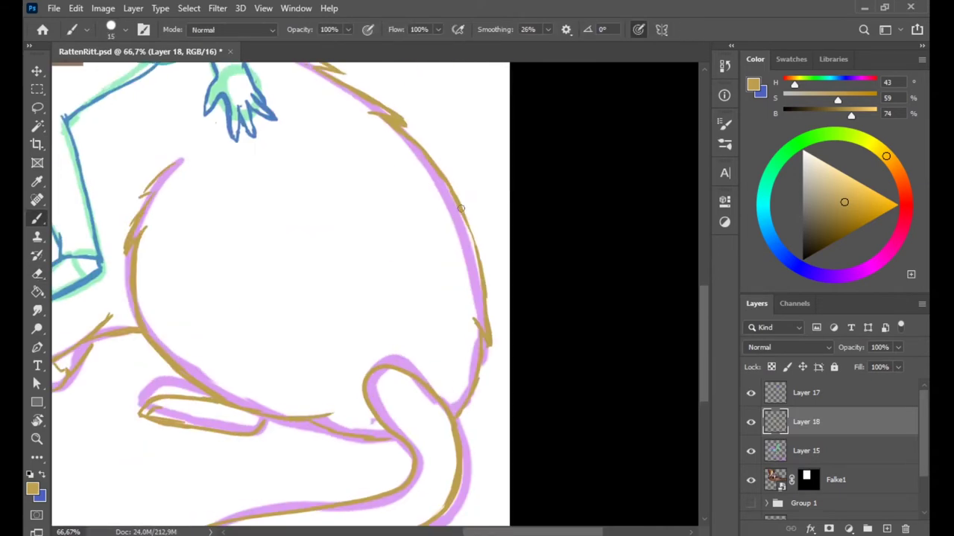
{"action": "left_click", "coordinate": [751, 450]}
{"action": "mouse_move", "coordinate": [122, 227]}
{"action": "left_mouse_down"}
{"action": "mouse_move", "coordinate": [477, 301]}
{"action": "mouse_move", "coordinate": [561, 498]}
{"action": "left_mouse_up"}
Hide the colored Falke1 reference and select the gold rat layer.
{"action": "key", "text": "ctrl+minus"}
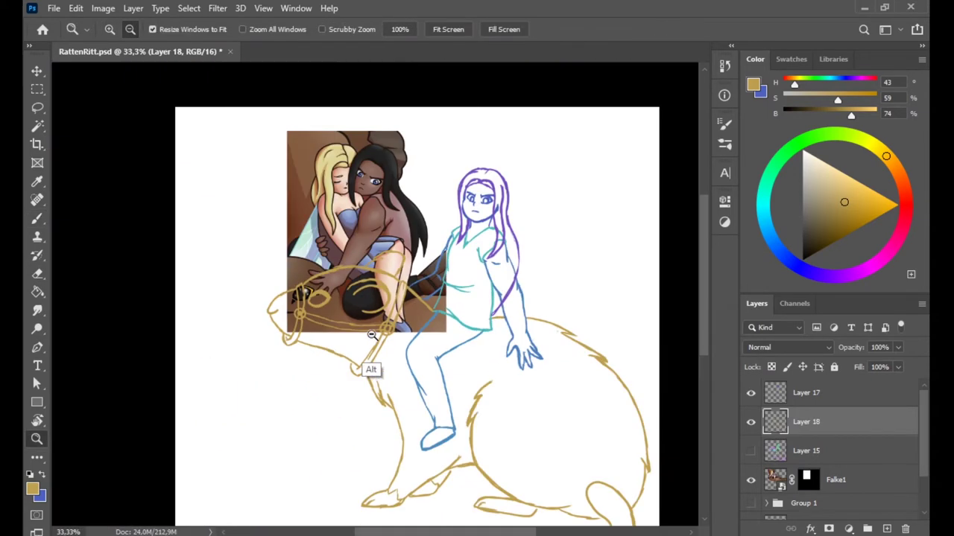
{"action": "key", "text": "v"}
{"action": "left_click", "coordinate": [868, 479]}
{"action": "left_click", "coordinate": [751, 480]}
{"action": "left_click", "coordinate": [806, 422]}
Lasso the rat's back curve and skew it outward.
{"action": "key", "text": "l"}
{"action": "left_click_drag", "start_coordinate": [447, 257], "coordinate": [588, 443]}
{"action": "key", "text": "ctrl+t"}
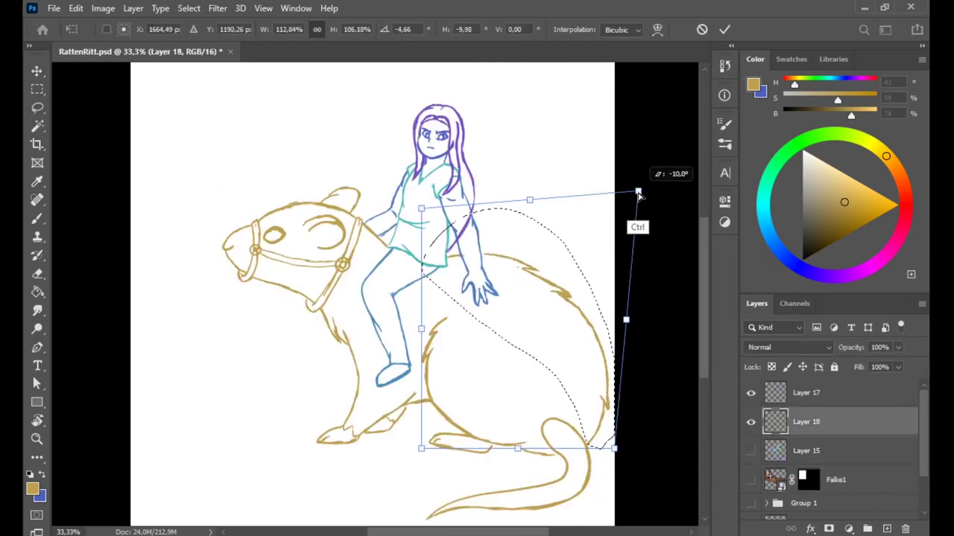
{"action": "left_click_drag", "start_coordinate": [638, 194], "coordinate": [630, 319]}
{"action": "key", "text": "Return"}
Erase the rider's stray hair strand, merge the sketch layers and save the file.
{"action": "key", "text": "z"}
{"action": "left_click", "coordinate": [583, 431]}
{"action": "left_click", "coordinate": [772, 401]}
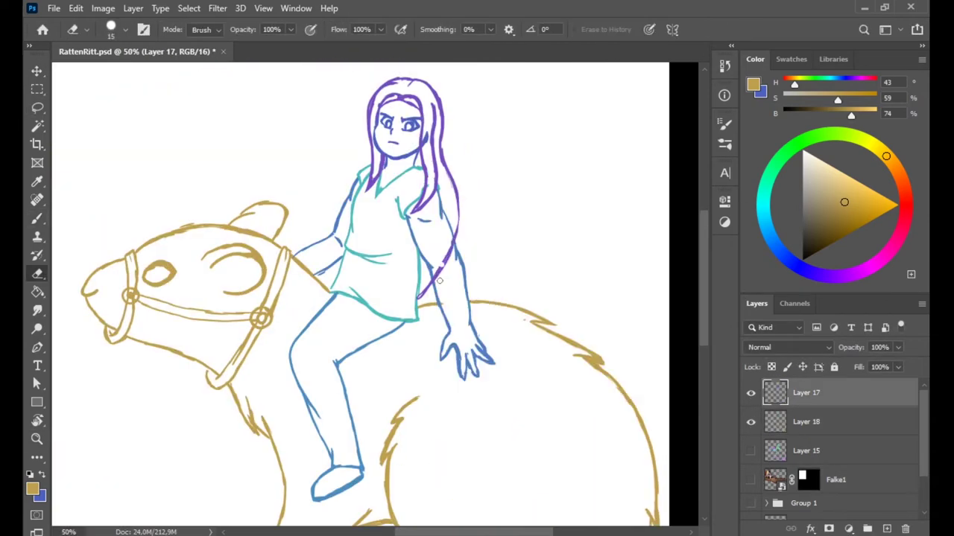
{"action": "left_click_drag", "start_coordinate": [458, 263], "coordinate": [541, 158]}
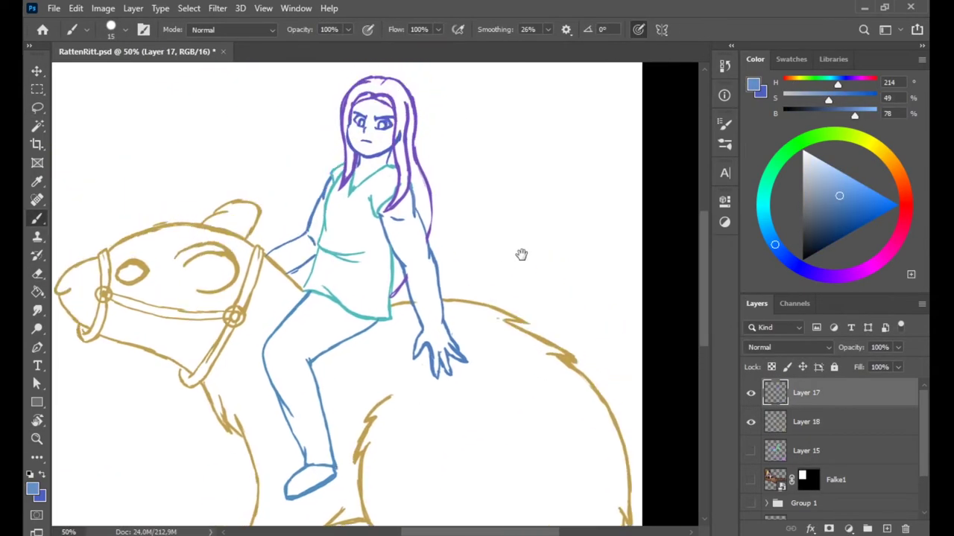
{"action": "key", "text": "ctrl+s"}
{"action": "key", "text": "ctrl+minus"}
{"action": "key", "text": "v"}
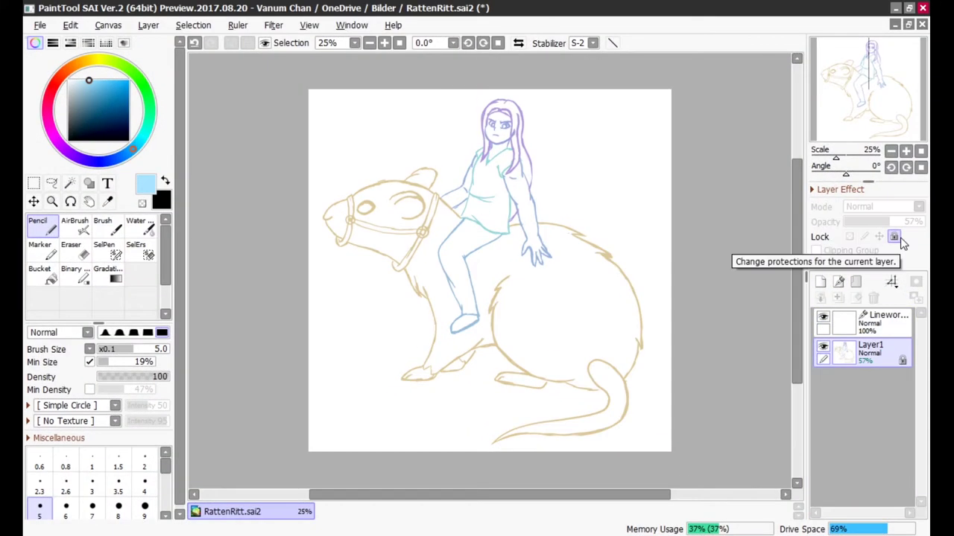
On the empty Linework layer, draw a straight vector face outline from the jaw.
{"action": "scroll", "coordinate": [451, 142], "scroll_direction": "up", "scroll_amount": 1}
{"action": "scroll", "coordinate": [451, 141], "scroll_direction": "up", "scroll_amount": 1}
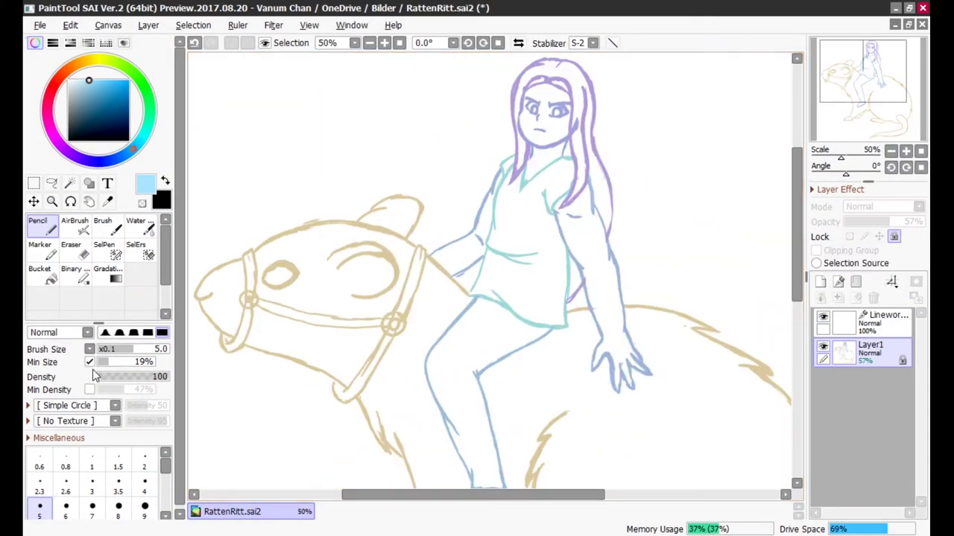
{"action": "left_click", "coordinate": [883, 322]}
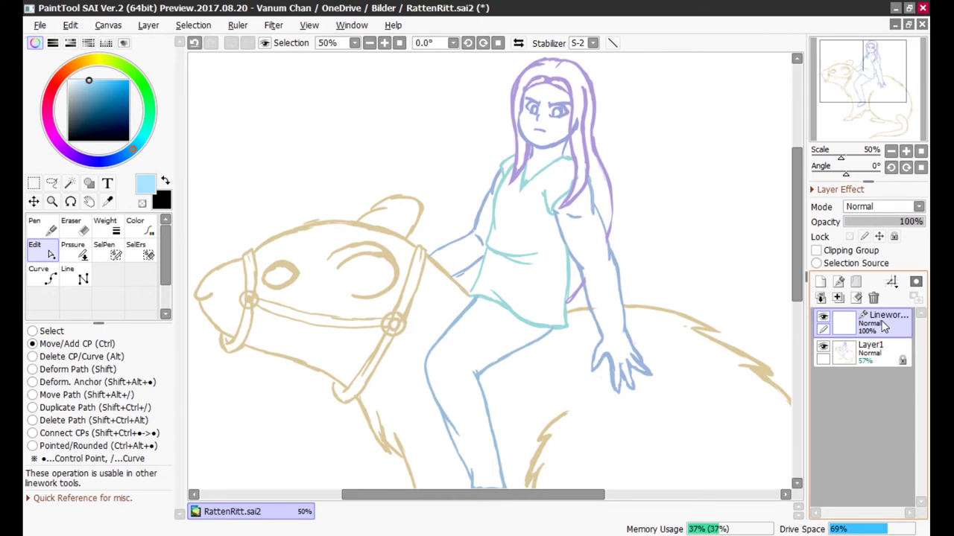
{"action": "scroll", "coordinate": [715, 224], "scroll_direction": "up", "scroll_amount": 2}
{"action": "left_click", "coordinate": [75, 275]}
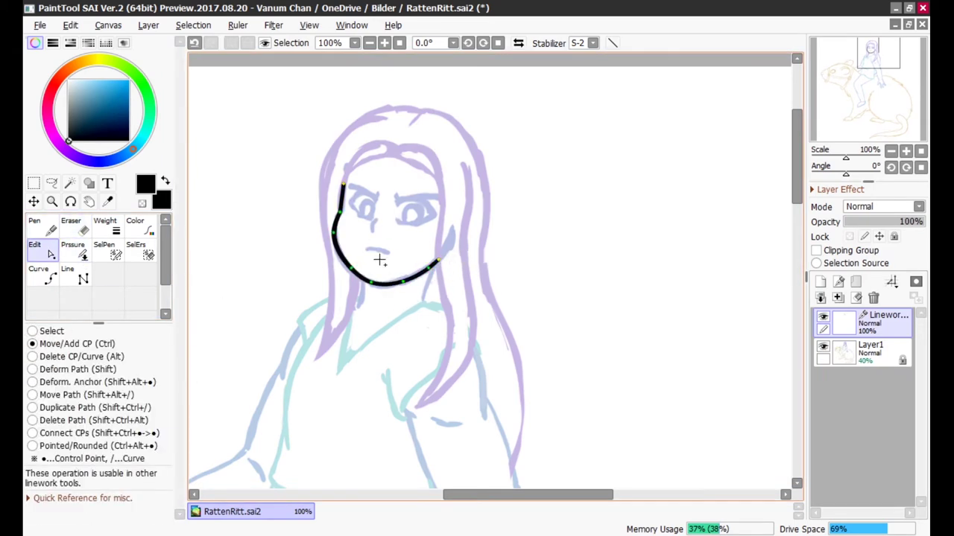
{"action": "left_click", "coordinate": [74, 274]}
{"action": "left_click", "coordinate": [343, 181]}
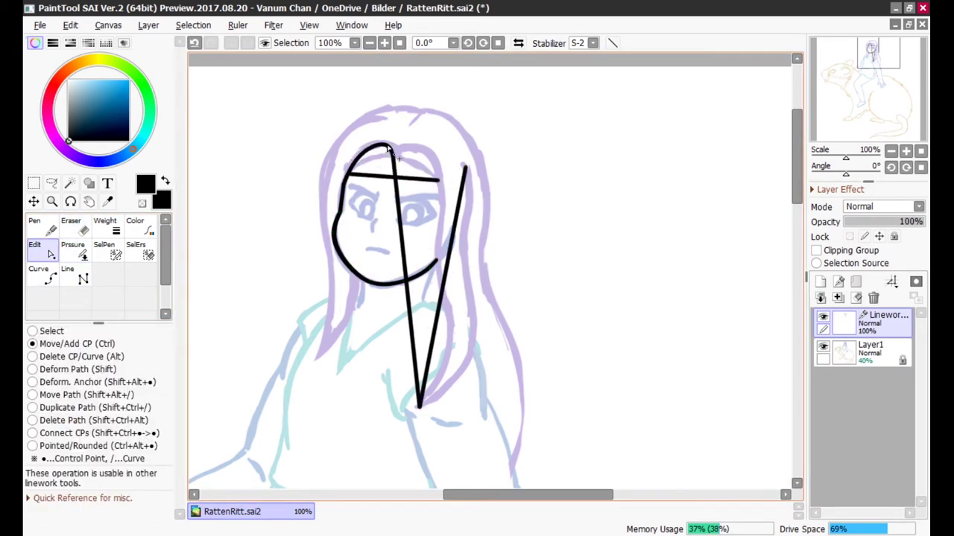
Bend the lines into the hair and inner strand curves and vary the stroke width.
{"action": "left_click_drag", "start_coordinate": [456, 224], "coordinate": [452, 202]}
{"action": "left_click_drag", "start_coordinate": [447, 313], "coordinate": [477, 288]}
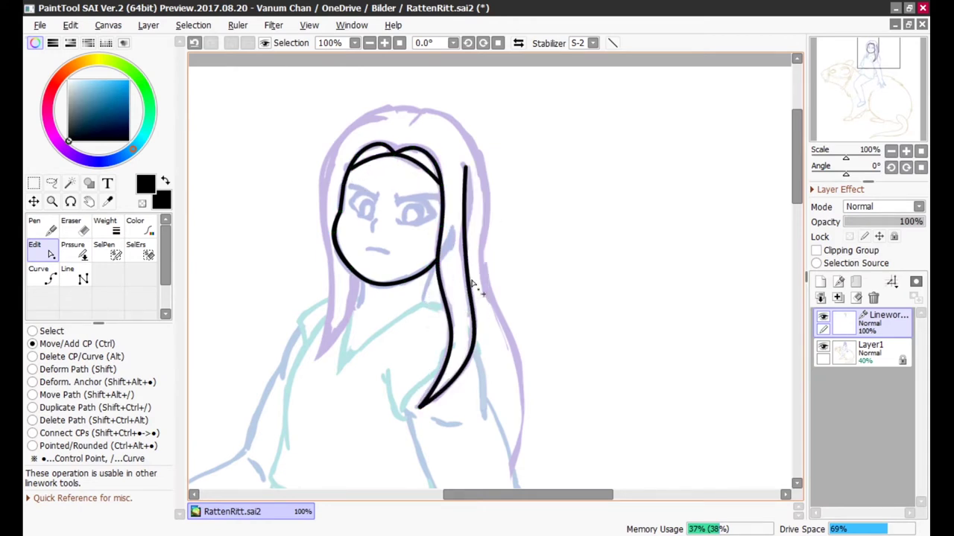
{"action": "left_click_drag", "start_coordinate": [466, 223], "coordinate": [457, 192]}
{"action": "key", "text": "p"}
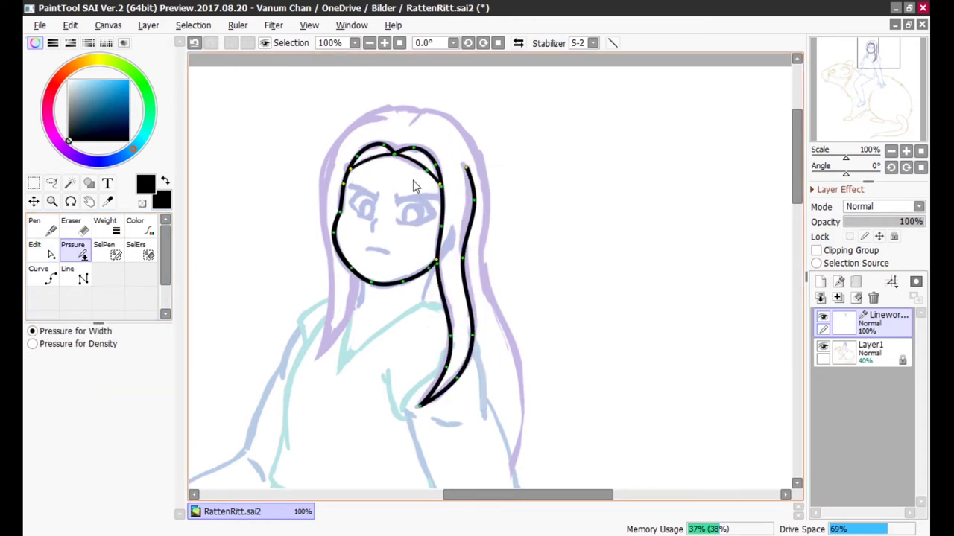
{"action": "left_click_drag", "start_coordinate": [451, 245], "coordinate": [462, 275]}
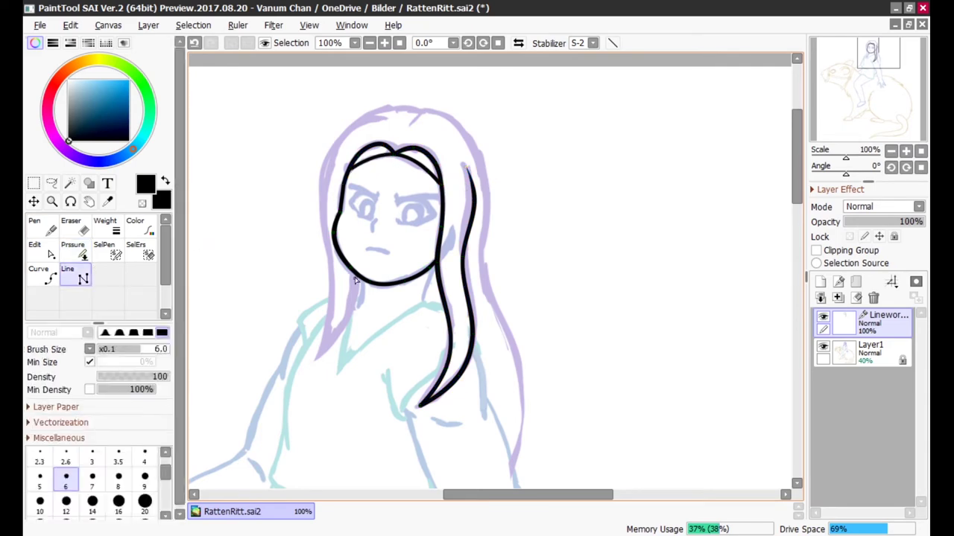
Reshape the hair top, bow the right outer hair line outward and taper the top stroke.
{"action": "left_click_drag", "start_coordinate": [359, 128], "coordinate": [370, 140]}
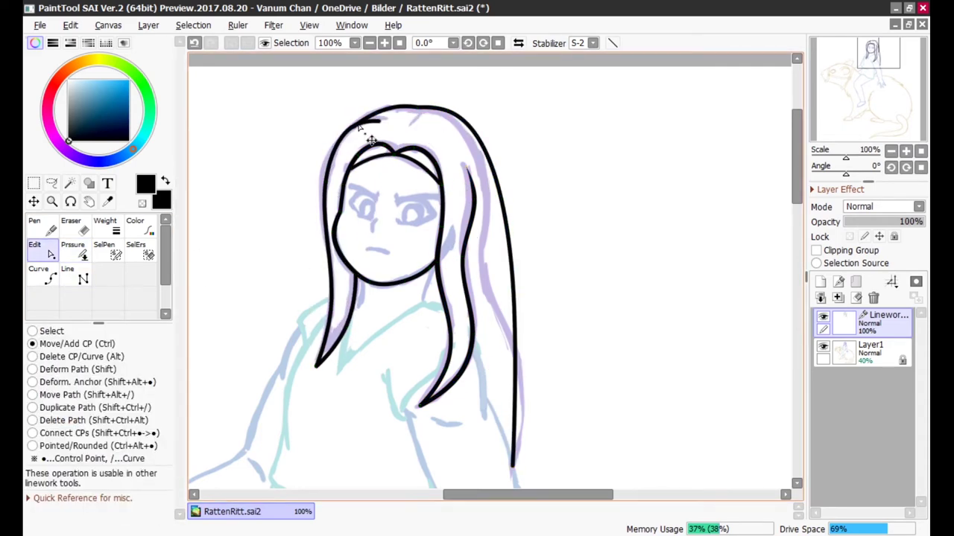
{"action": "left_click_drag", "start_coordinate": [514, 417], "coordinate": [531, 436]}
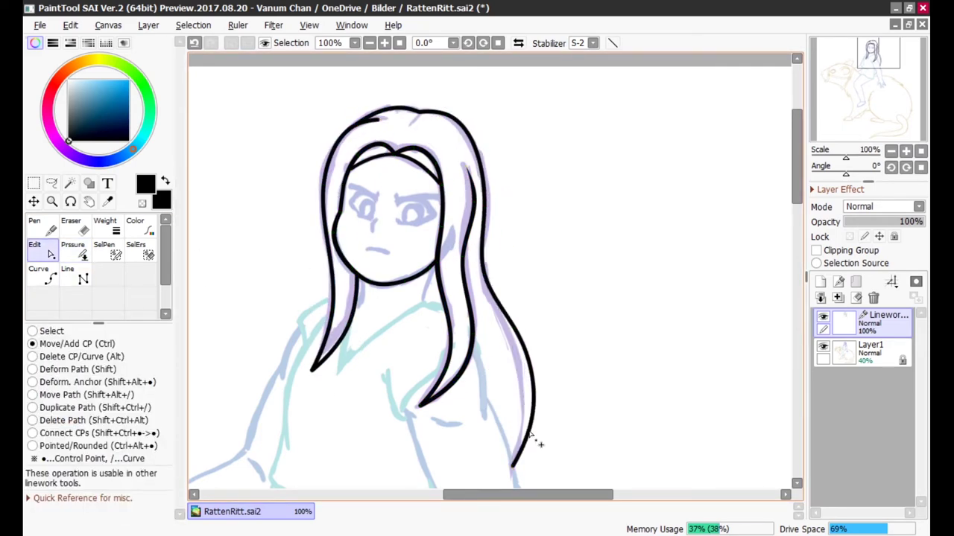
{"action": "key", "text": "p"}
{"action": "left_click_drag", "start_coordinate": [430, 127], "coordinate": [359, 140]}
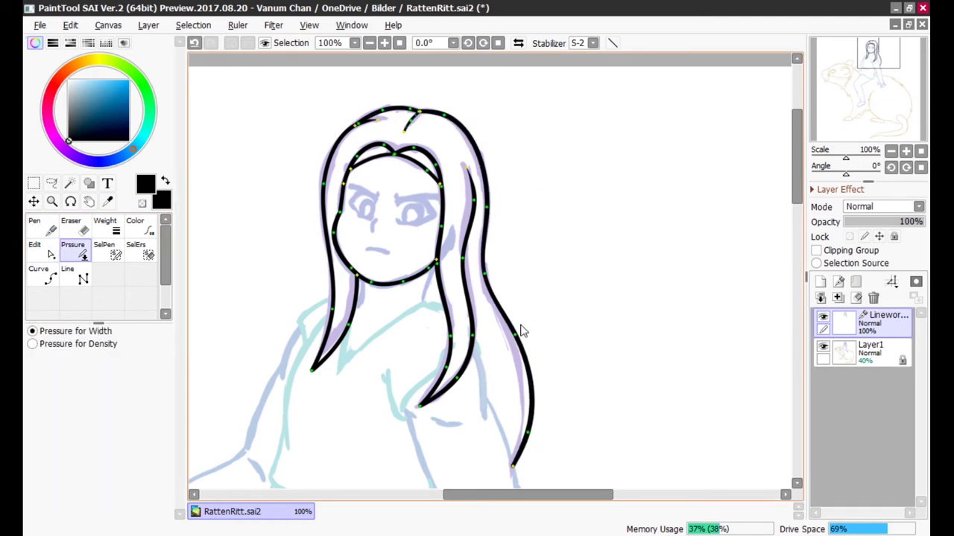
{"action": "scroll", "coordinate": [596, 198], "scroll_direction": "down", "scroll_amount": 3}
On a new linework layer, draw the right eye curve.
{"action": "left_click", "coordinate": [383, 43]}
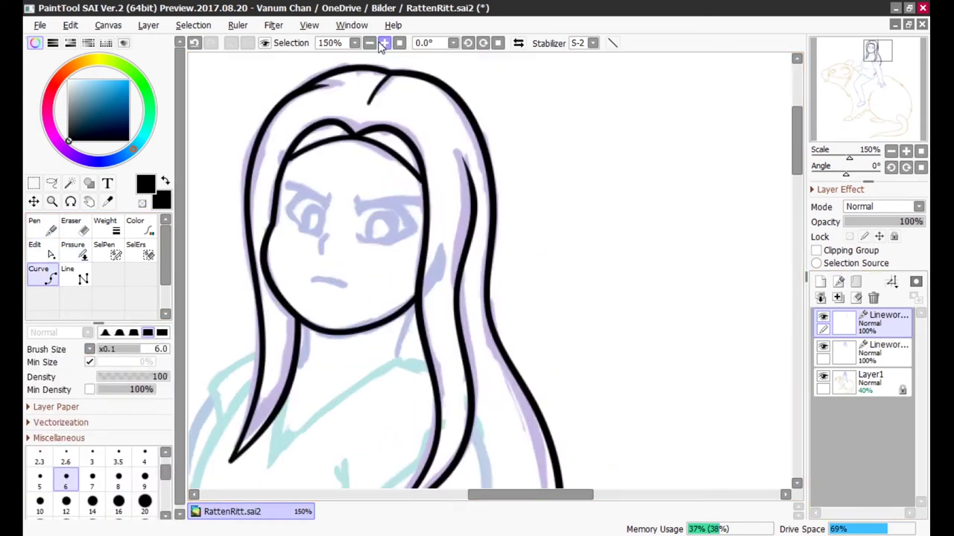
{"action": "left_click", "coordinate": [384, 43]}
{"action": "left_click", "coordinate": [406, 299]}
{"action": "left_click", "coordinate": [481, 290]}
{"action": "double_click", "coordinate": [459, 261]}
Vary the line width along the right eye curve.
{"action": "key", "text": "p"}
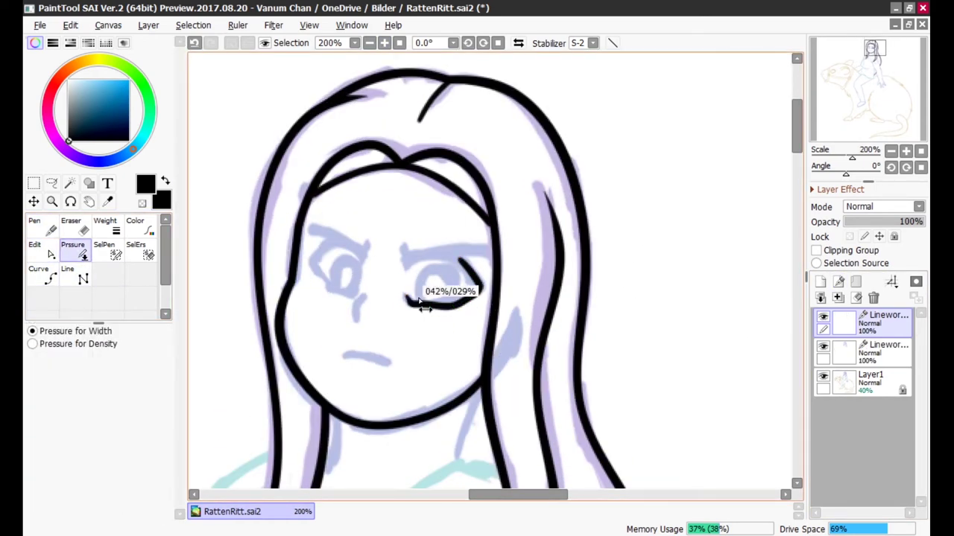
{"action": "left_click_drag", "start_coordinate": [425, 291], "coordinate": [445, 323]}
{"action": "key", "text": "e"}
{"action": "key", "text": "p"}
{"action": "key", "text": "n"}
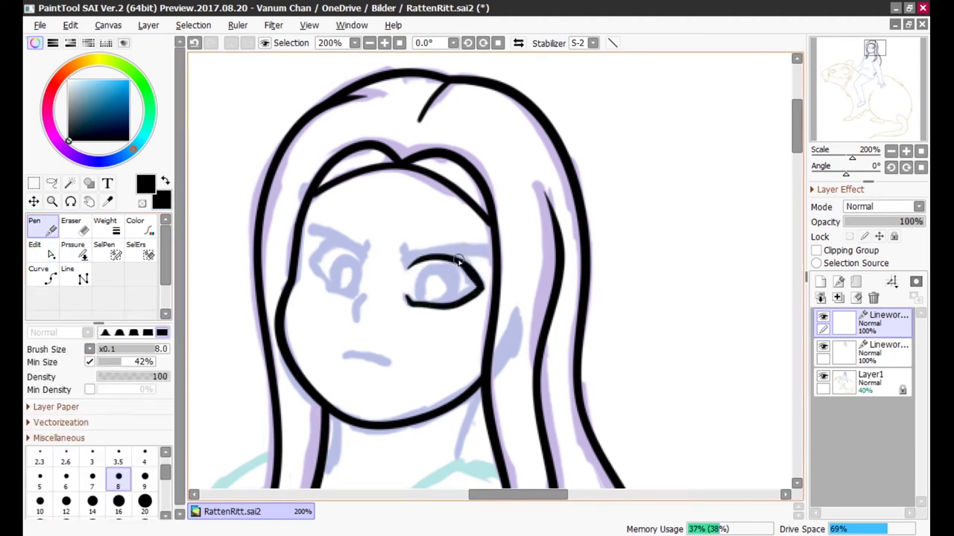
{"action": "key", "text": "e"}
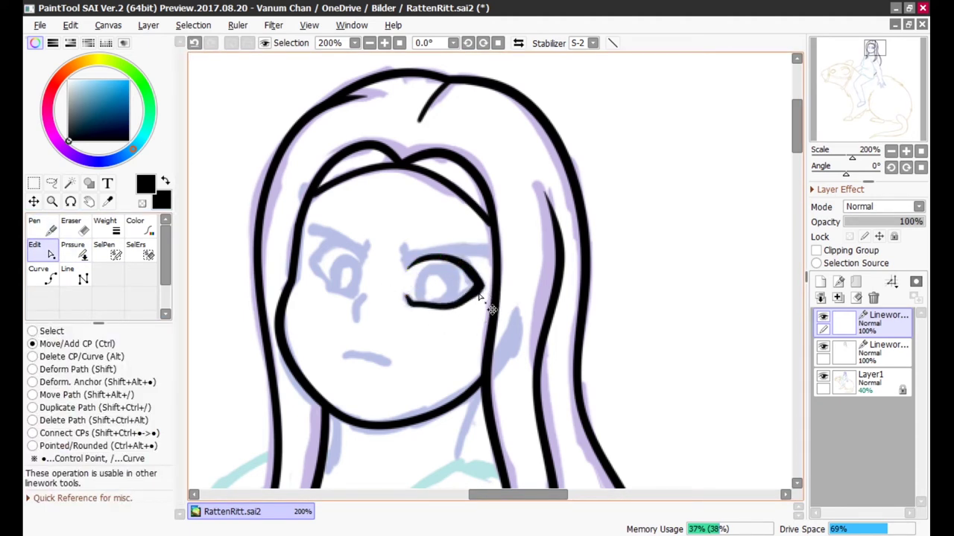
Draw the iris circle and the eyelid line above the eye with the vector pen.
{"action": "scroll", "coordinate": [447, 328], "scroll_direction": "up", "scroll_amount": 1}
{"action": "key", "text": "p"}
{"action": "key", "text": "e"}
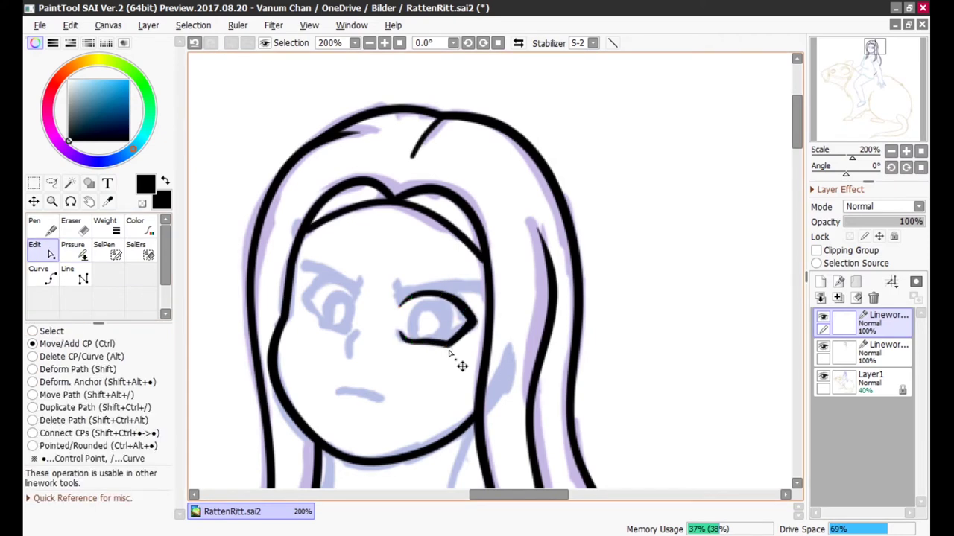
{"action": "key", "text": "n"}
{"action": "left_click_drag", "start_coordinate": [447, 301], "coordinate": [458, 327]}
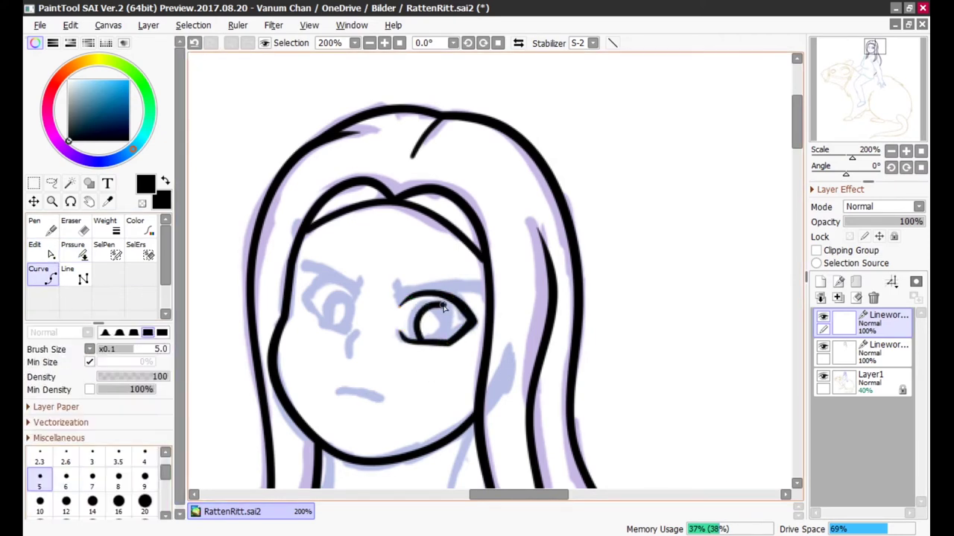
{"action": "key", "text": "e"}
{"action": "key", "text": "n"}
{"action": "left_click_drag", "start_coordinate": [387, 281], "coordinate": [486, 284]}
{"action": "key", "text": "e"}
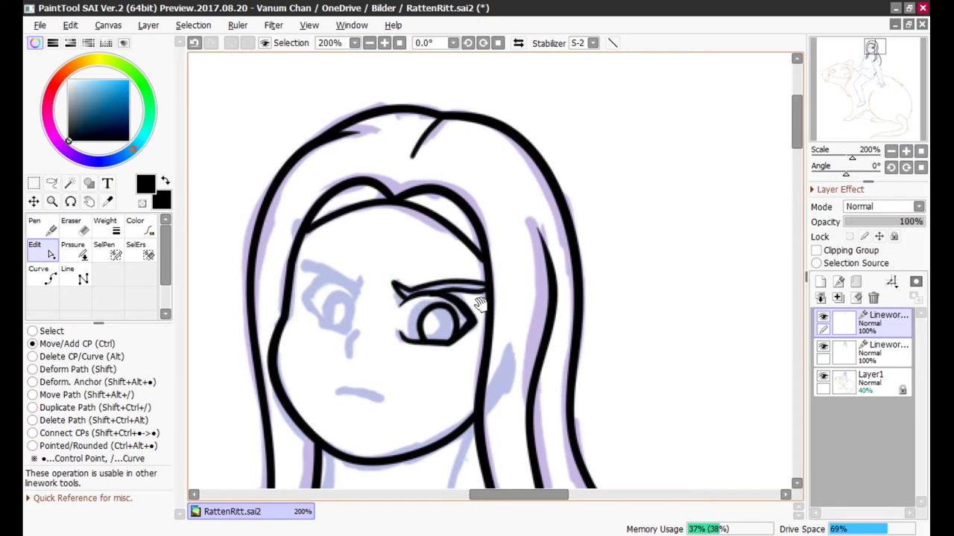
Copy the finished eye, then place and rotate the copy over the left eye.
{"action": "key", "text": "ctrl+c"}
{"action": "key", "text": "ctrl+v"}
{"action": "key", "text": "ctrl+t"}
{"action": "left_click_drag", "start_coordinate": [440, 313], "coordinate": [328, 298]}
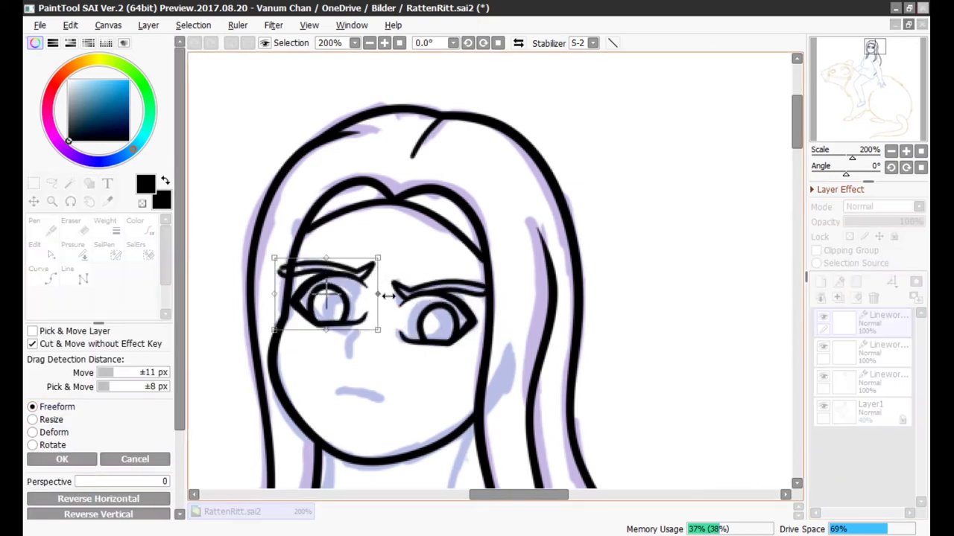
{"action": "left_click_drag", "start_coordinate": [373, 263], "coordinate": [377, 277]}
{"action": "key", "text": "Return"}
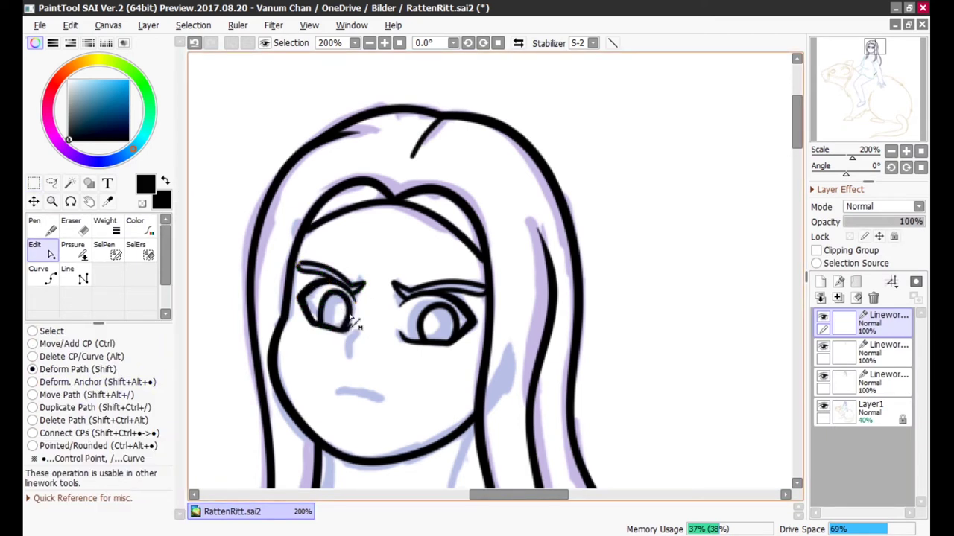
Draw the mouth line, taper its right end, and merge the eye copy layer down.
{"action": "key", "text": "n"}
{"action": "mouse_move", "coordinate": [337, 389]}
{"action": "left_mouse_down"}
{"action": "mouse_move", "coordinate": [384, 395]}
{"action": "mouse_move", "coordinate": [383, 417]}
{"action": "left_mouse_up"}
{"action": "key", "text": "e"}
{"action": "key", "text": "p"}
{"action": "left_click_drag", "start_coordinate": [445, 371], "coordinate": [428, 347]}
{"action": "key", "text": "e"}
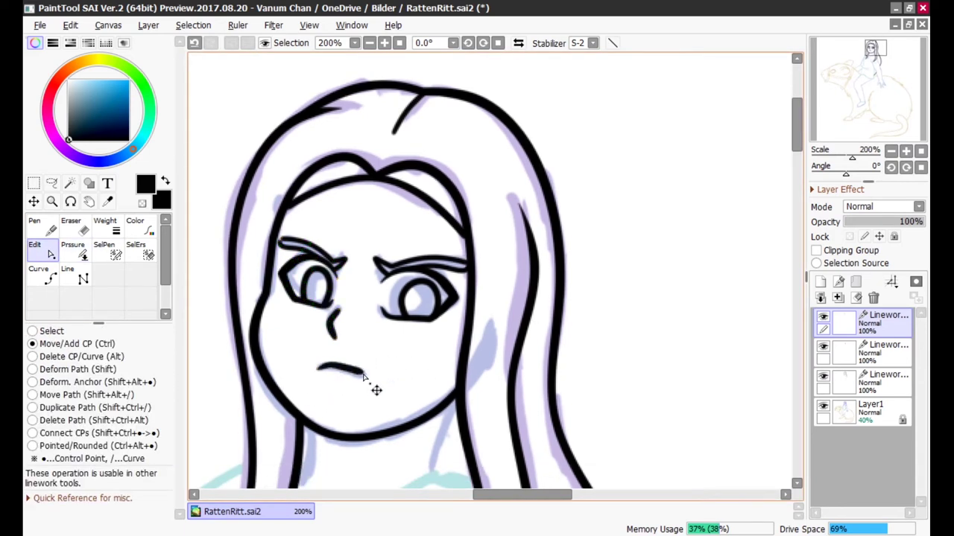
{"action": "key", "text": "p"}
{"action": "key", "text": "e"}
{"action": "key", "text": "shift"}
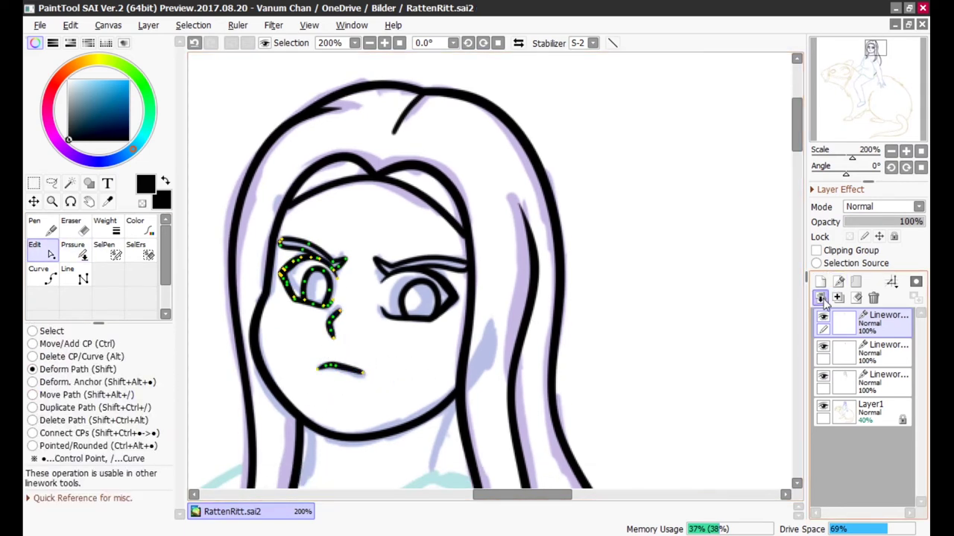
{"action": "left_click", "coordinate": [822, 298]}
{"action": "scroll", "coordinate": [499, 271], "scroll_direction": "down", "scroll_amount": 3}
Trace the collar line along the neckline and undo the stray long stroke.
{"action": "key", "text": "n"}
{"action": "scroll", "coordinate": [499, 271], "scroll_direction": "down", "scroll_amount": 2}
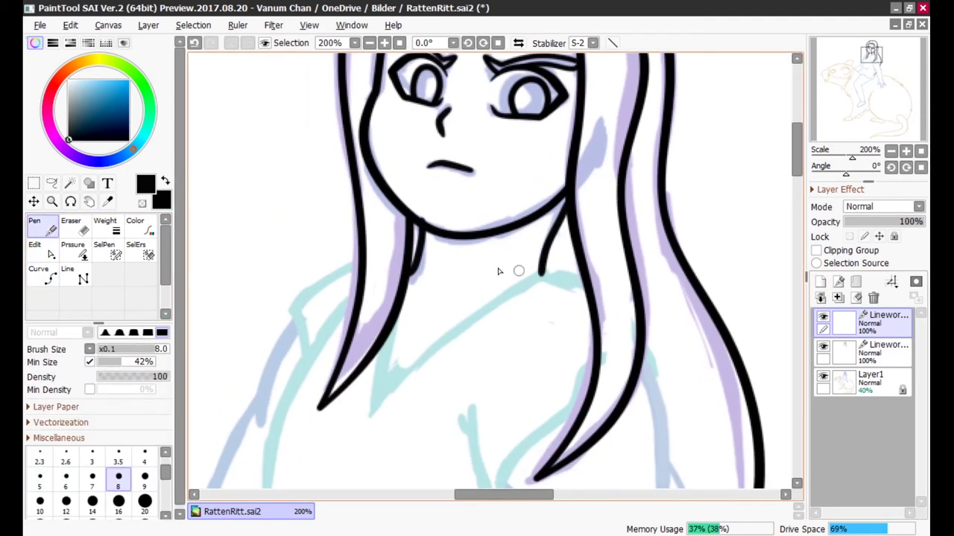
{"action": "left_click", "coordinate": [42, 250]}
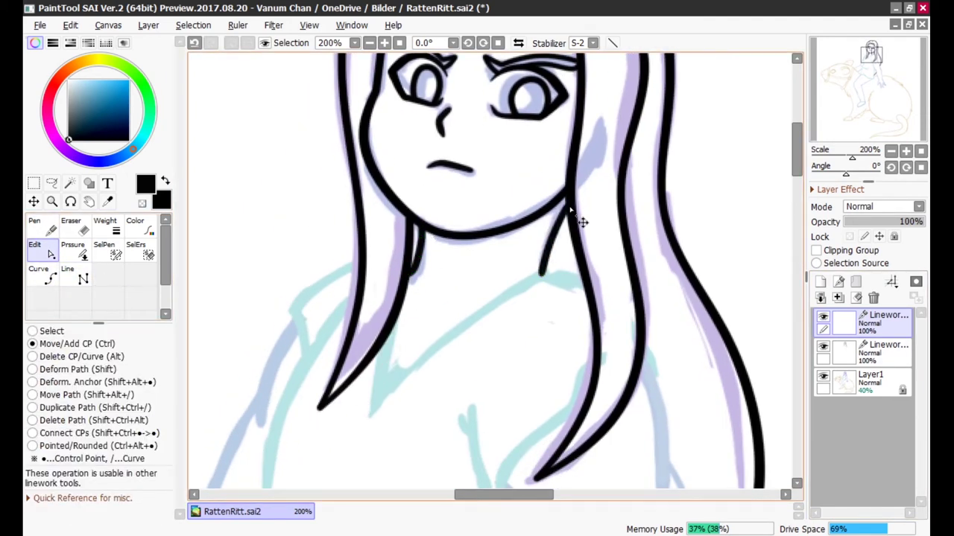
{"action": "left_click", "coordinate": [42, 274]}
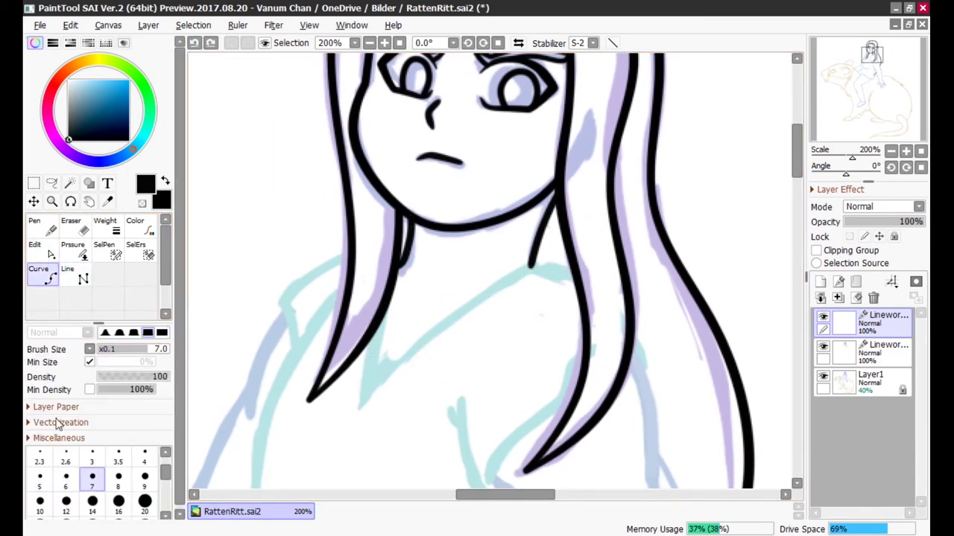
{"action": "mouse_move", "coordinate": [387, 341]}
{"action": "left_mouse_down"}
{"action": "mouse_move", "coordinate": [560, 260]}
{"action": "mouse_move", "coordinate": [611, 281]}
{"action": "left_mouse_up"}
{"action": "key", "text": "n"}
{"action": "left_click_drag", "start_coordinate": [406, 297], "coordinate": [366, 201]}
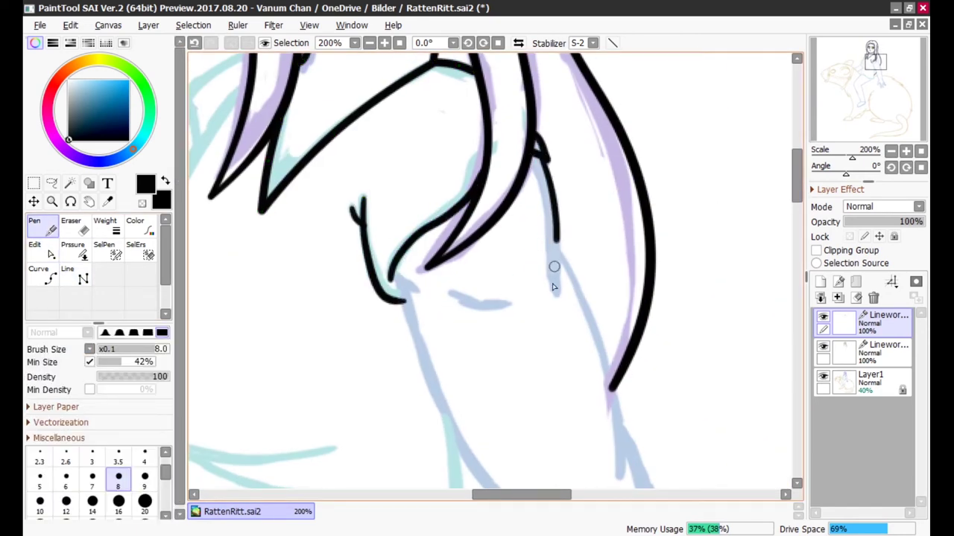
{"action": "key", "text": "ctrl+z"}
Even out the collar line's widths with the Edit and Pressure tools.
{"action": "scroll", "coordinate": [391, 275], "scroll_direction": "down", "scroll_amount": 1}
{"action": "key", "text": "e"}
{"action": "key", "text": "p"}
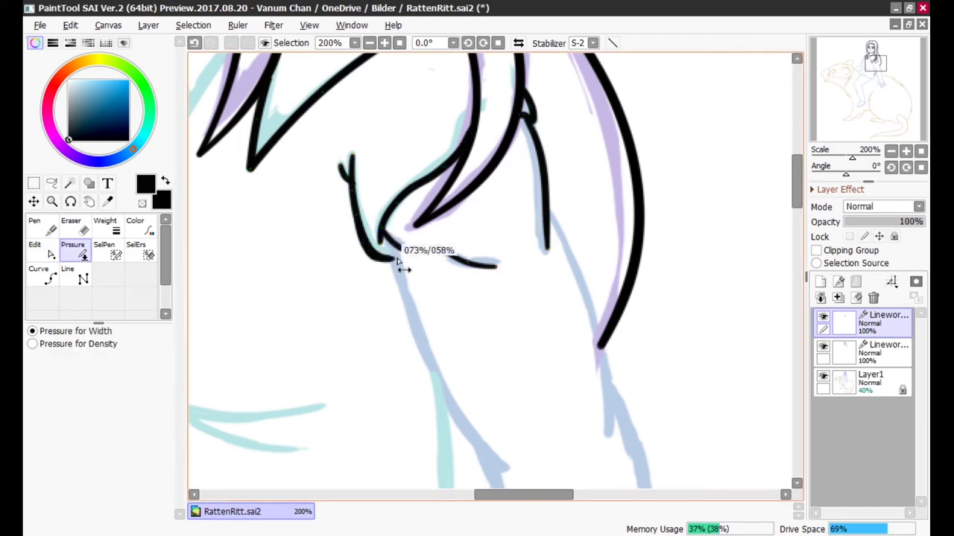
{"action": "key", "text": "e"}
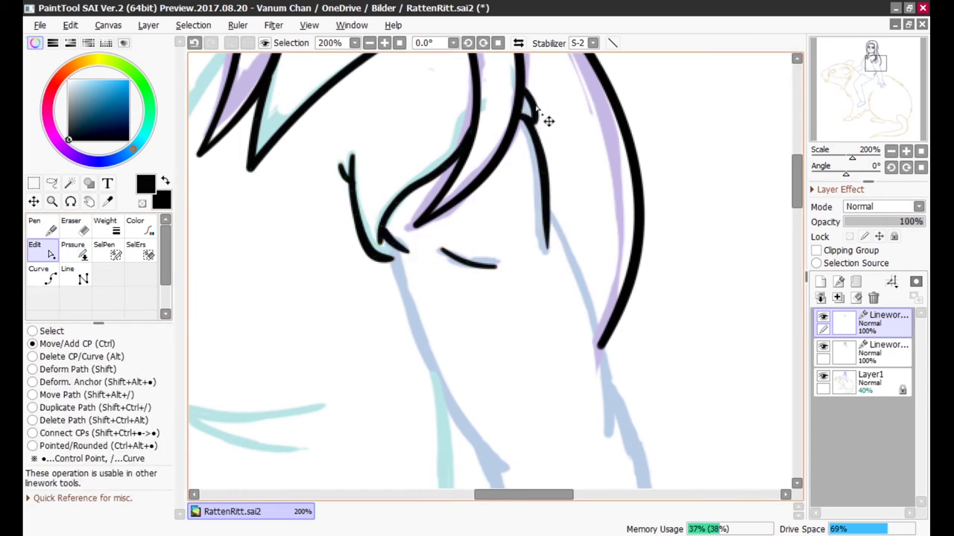
{"action": "scroll", "coordinate": [504, 187], "scroll_direction": "down", "scroll_amount": 2}
{"action": "key", "text": "p"}
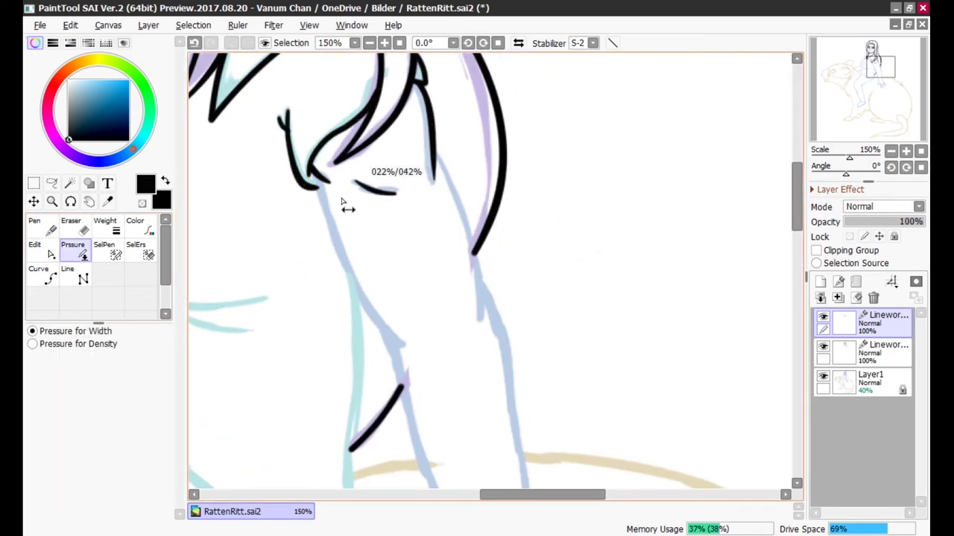
{"action": "key", "text": "e"}
{"action": "scroll", "coordinate": [343, 223], "scroll_direction": "up", "scroll_amount": 5}
{"action": "key", "text": "p"}
{"action": "key", "text": "e"}
{"action": "key", "text": "p"}
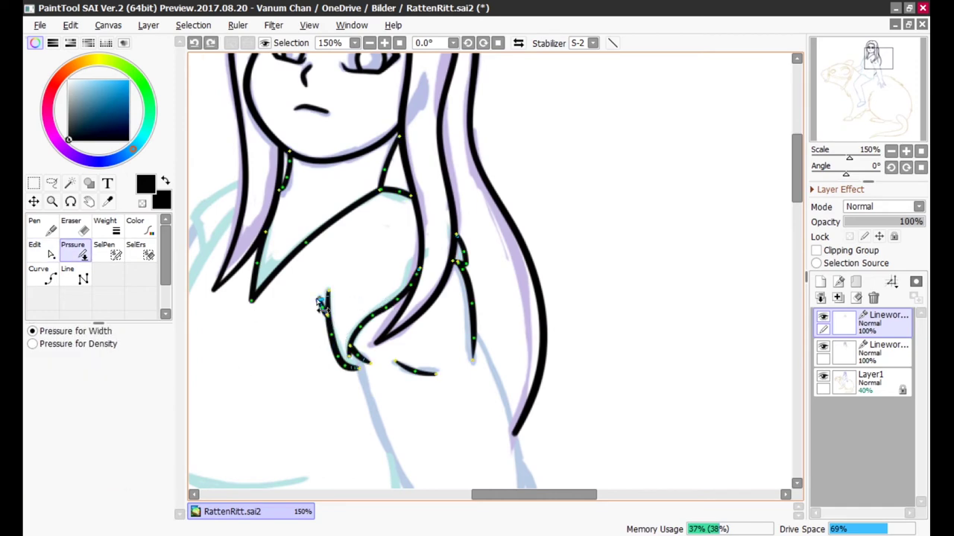
{"action": "scroll", "coordinate": [624, 181], "scroll_direction": "down", "scroll_amount": 3}
Draw the right arm as a curve and adjust its line thickness.
{"action": "key", "text": "c"}
{"action": "scroll", "coordinate": [513, 380], "scroll_direction": "down", "scroll_amount": 1}
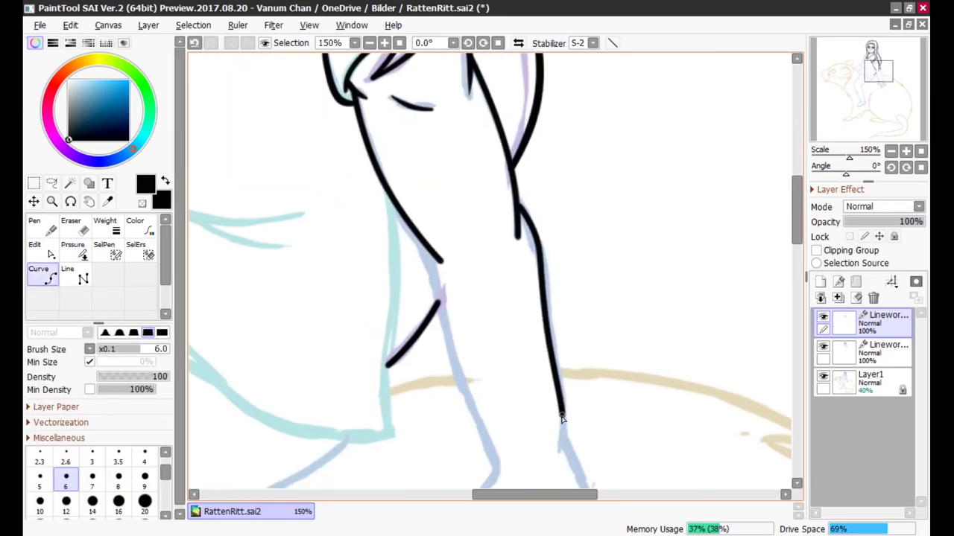
{"action": "scroll", "coordinate": [503, 357], "scroll_direction": "down", "scroll_amount": 1}
{"action": "scroll", "coordinate": [491, 328], "scroll_direction": "down", "scroll_amount": 1}
{"action": "key", "text": "e"}
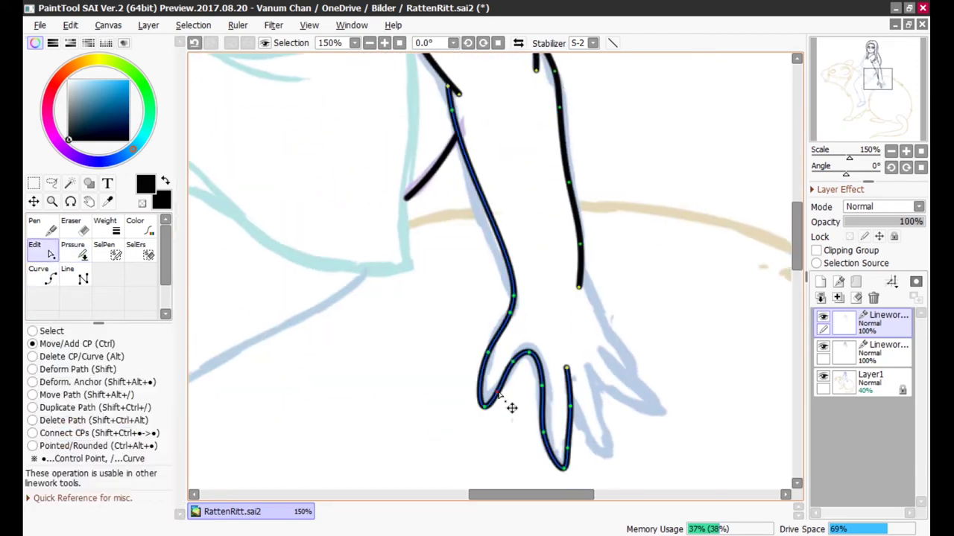
{"action": "scroll", "coordinate": [566, 283], "scroll_direction": "up", "scroll_amount": 3}
{"action": "key", "text": "p"}
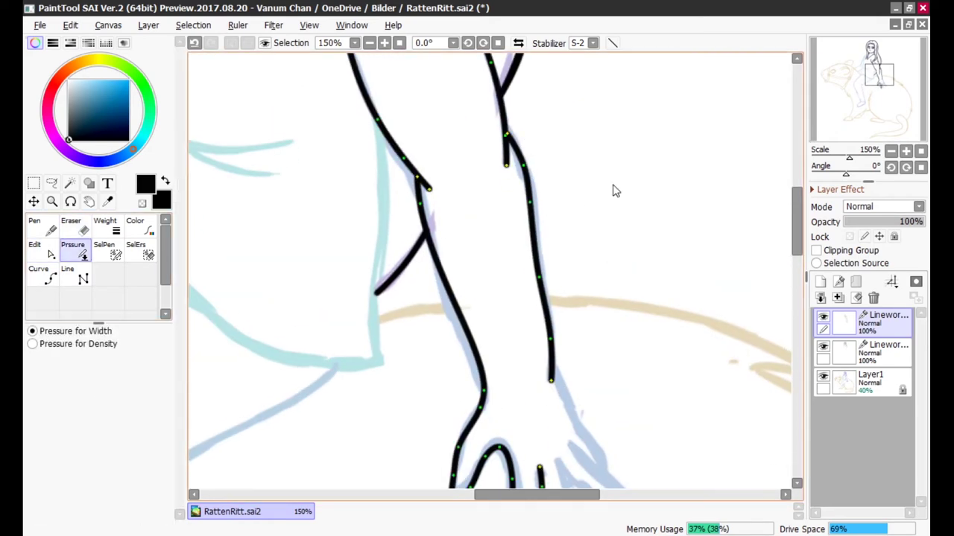
{"action": "scroll", "coordinate": [436, 419], "scroll_direction": "up", "scroll_amount": 2}
{"action": "scroll", "coordinate": [506, 228], "scroll_direction": "down", "scroll_amount": 2}
{"action": "scroll", "coordinate": [491, 337], "scroll_direction": "down", "scroll_amount": 1}
{"action": "scroll", "coordinate": [492, 337], "scroll_direction": "down", "scroll_amount": 1}
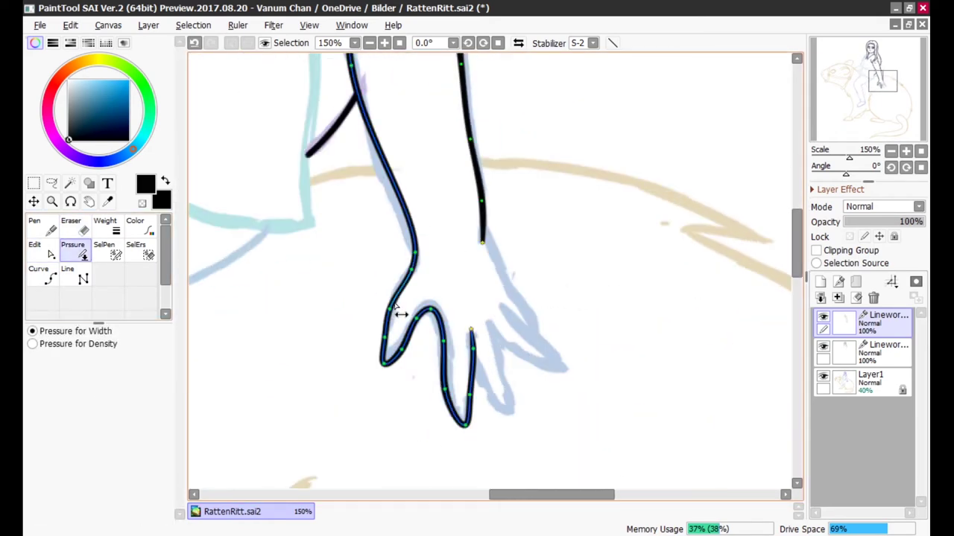
Outline the separate fingers and the outer hand edge ending at the little finger.
{"action": "key", "text": "c"}
{"action": "key", "text": "e"}
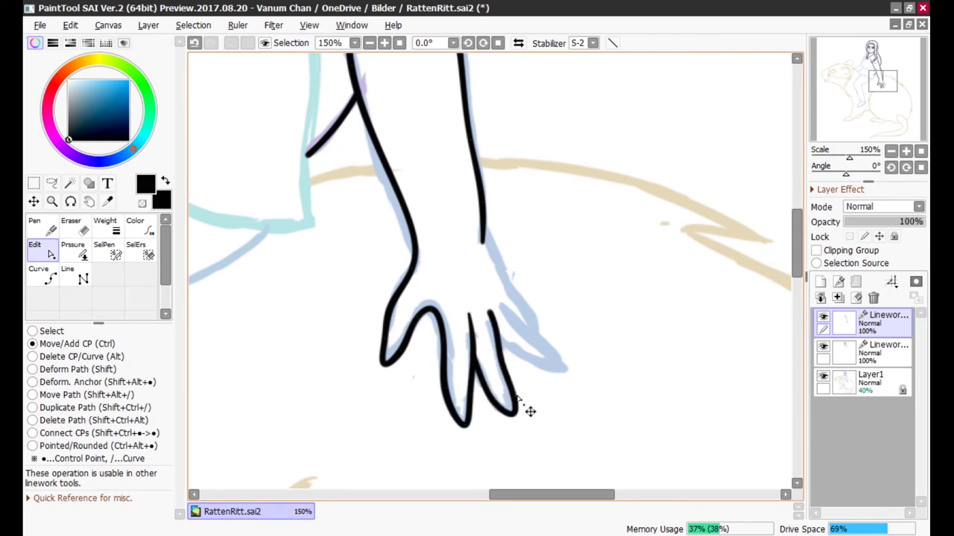
{"action": "key", "text": "p"}
{"action": "key", "text": "e"}
{"action": "key", "text": "c"}
{"action": "left_click", "coordinate": [410, 337]}
{"action": "left_click", "coordinate": [468, 402]}
{"action": "key", "text": "e"}
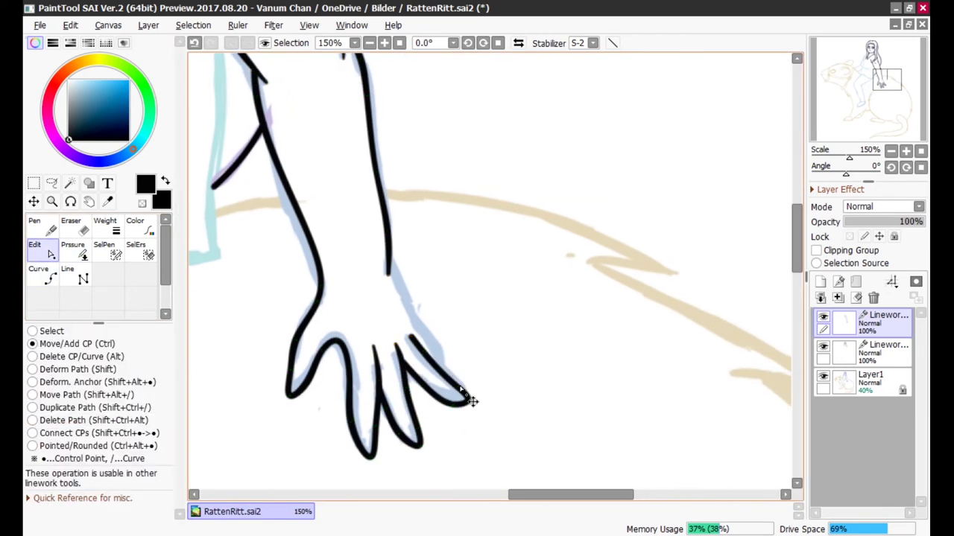
{"action": "key", "text": "c"}
{"action": "left_click", "coordinate": [446, 368]}
{"action": "left_click", "coordinate": [390, 265]}
Select the lower linework layer.
{"action": "key", "text": "e"}
{"action": "key", "text": "p"}
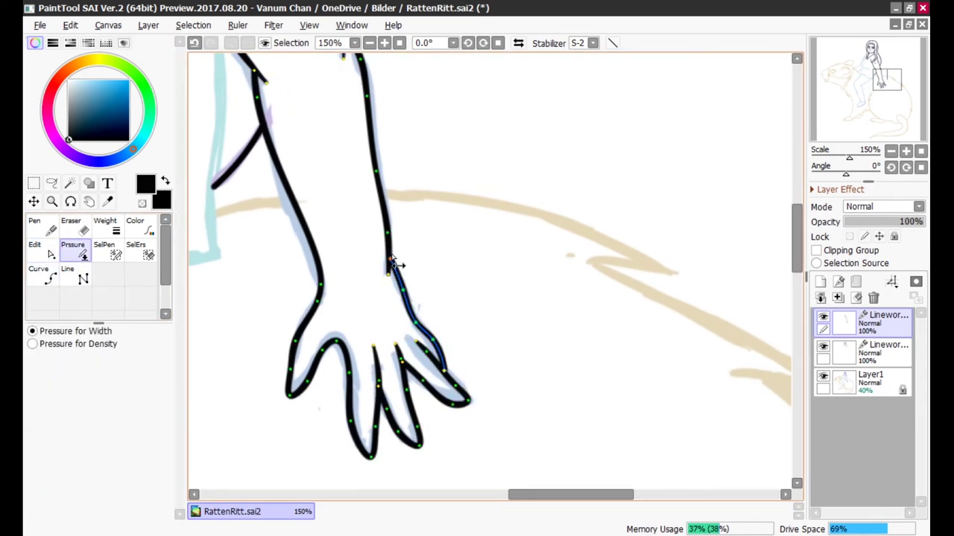
{"action": "key", "text": "e"}
{"action": "scroll", "coordinate": [511, 353], "scroll_direction": "down", "scroll_amount": 2}
{"action": "left_click", "coordinate": [468, 378]}
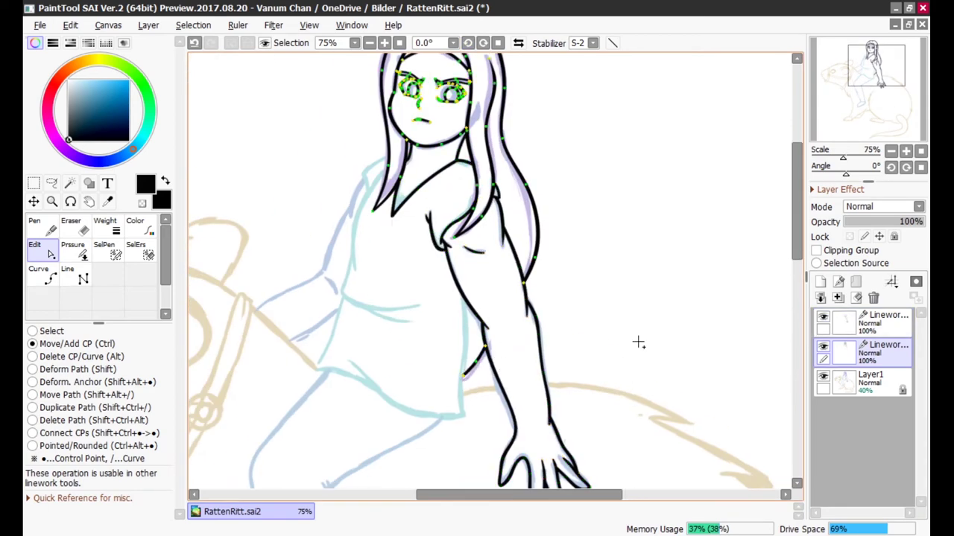
On the top linework layer, trace the torso's left side and the waist fold.
{"action": "key", "text": "p"}
{"action": "left_click", "coordinate": [864, 322]}
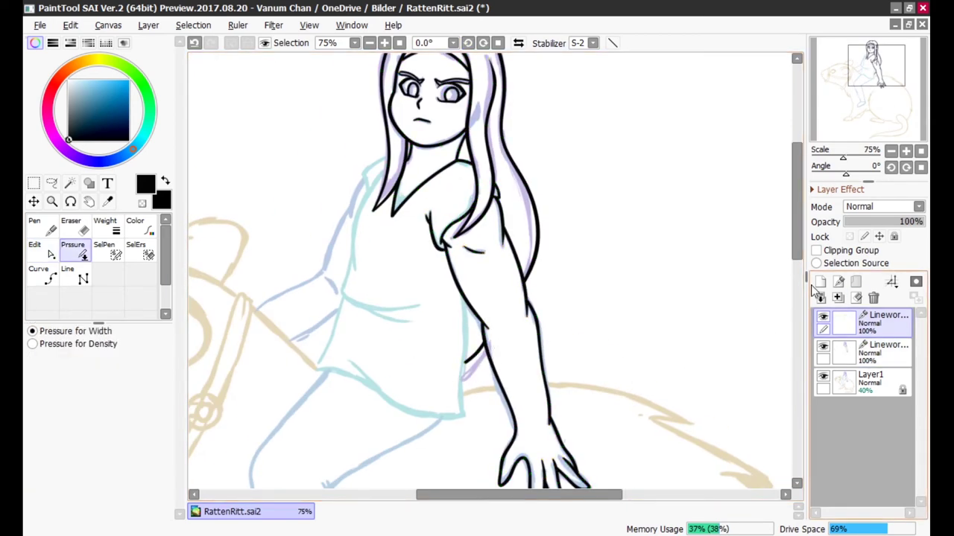
{"action": "key", "text": "c"}
{"action": "scroll", "coordinate": [447, 298], "scroll_direction": "up", "scroll_amount": 1}
{"action": "left_click", "coordinate": [332, 224]}
{"action": "key", "text": "e"}
{"action": "left_click", "coordinate": [421, 345]}
{"action": "key", "text": "e"}
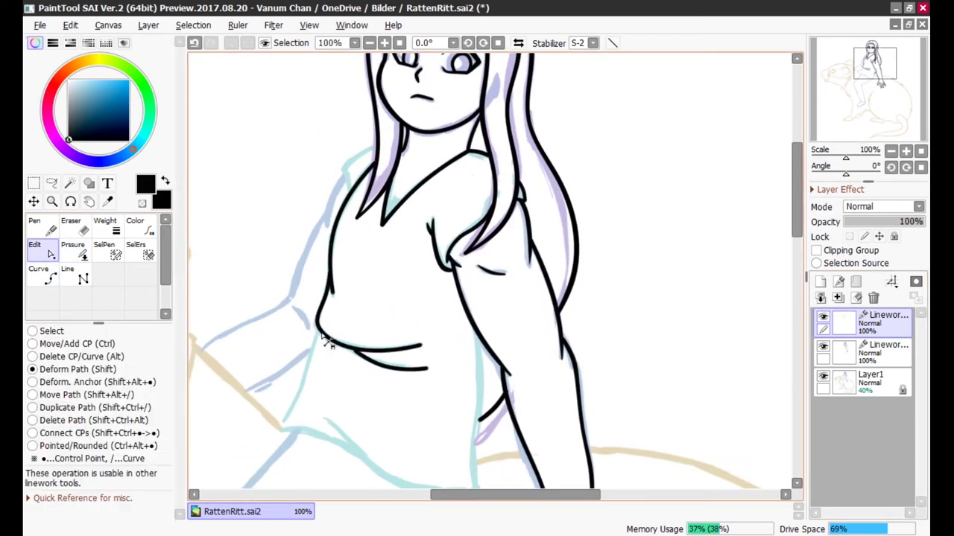
Draw the shirt hem curve.
{"action": "key", "text": "c"}
{"action": "scroll", "coordinate": [428, 278], "scroll_direction": "down", "scroll_amount": 3}
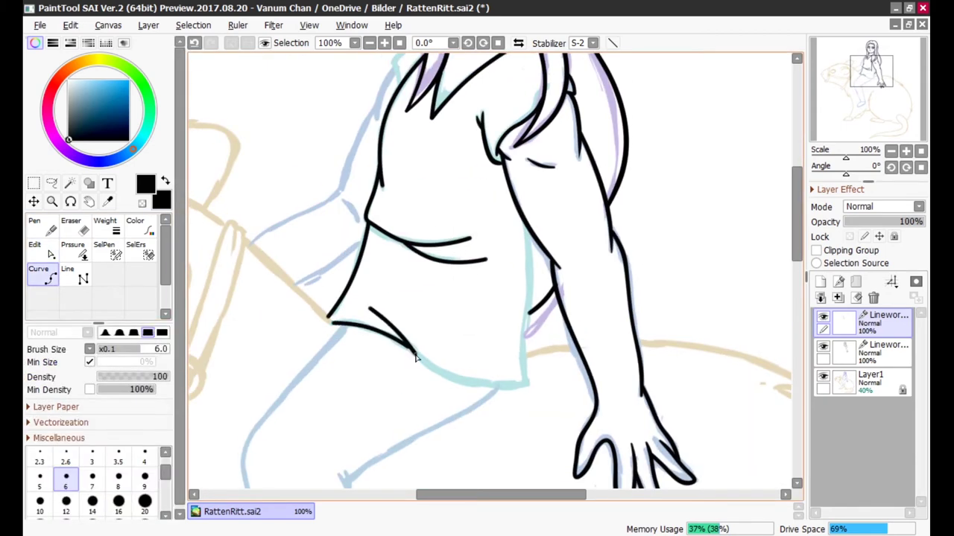
{"action": "double_click", "coordinate": [526, 386]}
{"action": "key", "text": "e"}
Thicken and even out the shirt outline strokes with the Pressure tool.
{"action": "key", "text": "p"}
{"action": "scroll", "coordinate": [350, 283], "scroll_direction": "up", "scroll_amount": 2}
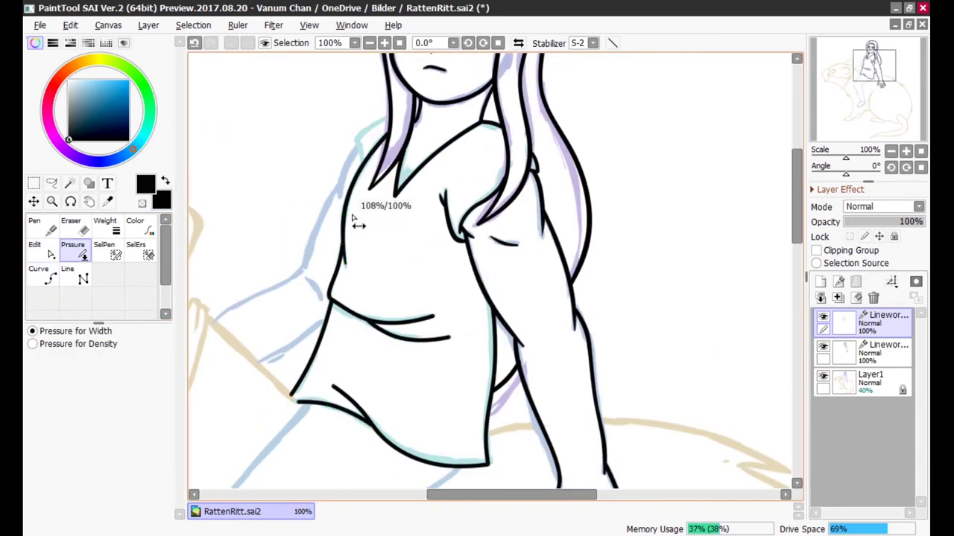
{"action": "left_click_drag", "start_coordinate": [332, 301], "coordinate": [355, 287]}
{"action": "scroll", "coordinate": [355, 288], "scroll_direction": "down", "scroll_amount": 2}
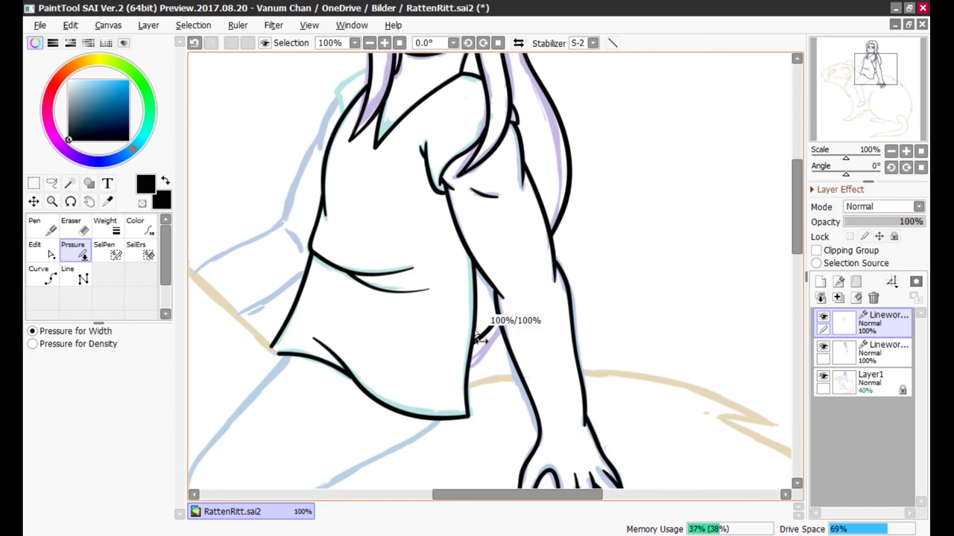
{"action": "key", "text": "e"}
{"action": "scroll", "coordinate": [477, 277], "scroll_direction": "down", "scroll_amount": 2}
{"action": "key", "text": "p"}
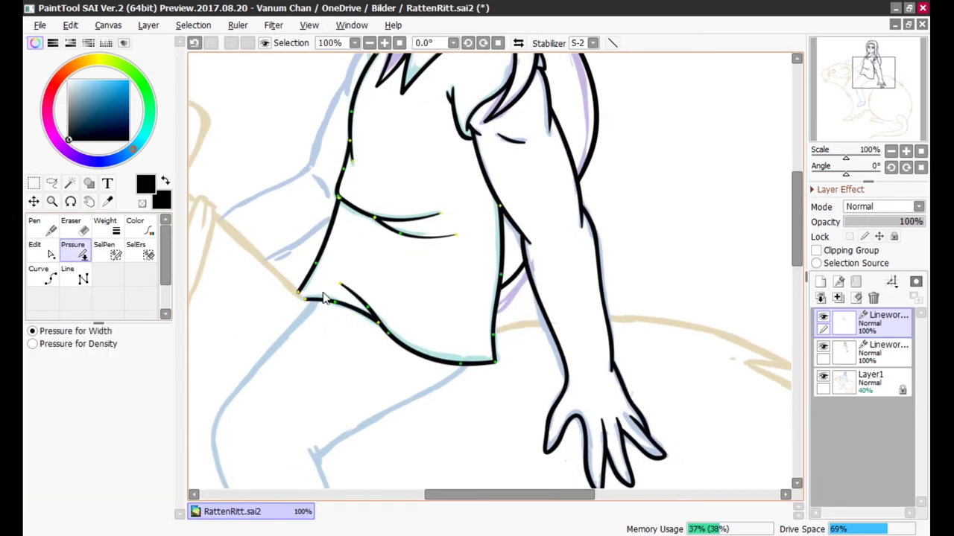
{"action": "scroll", "coordinate": [324, 298], "scroll_direction": "up", "scroll_amount": 3}
{"action": "scroll", "coordinate": [432, 165], "scroll_direction": "up", "scroll_amount": 2}
Trace the outer leg outline from thigh down with a point-by-point curve.
{"action": "key", "text": "n"}
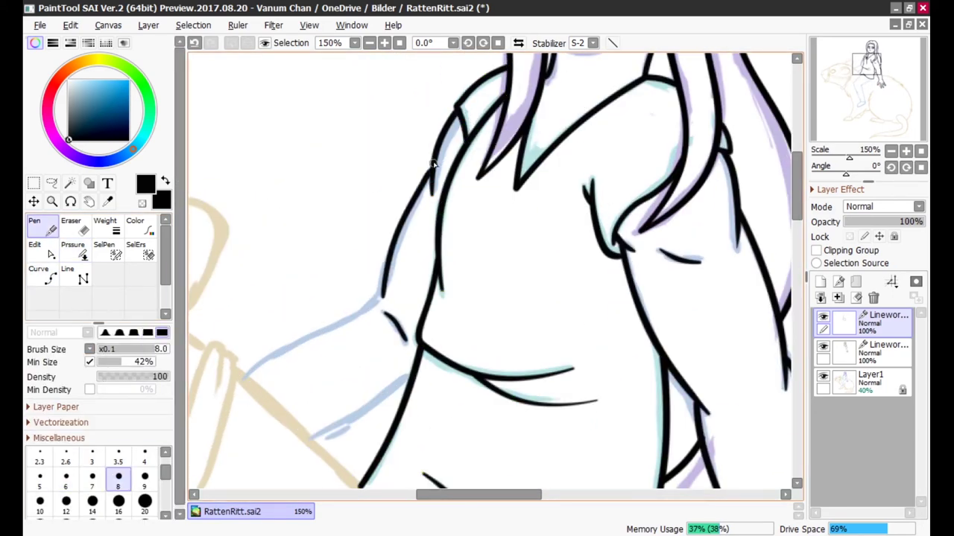
{"action": "key", "text": "e"}
{"action": "key", "text": "n"}
{"action": "key", "text": "e"}
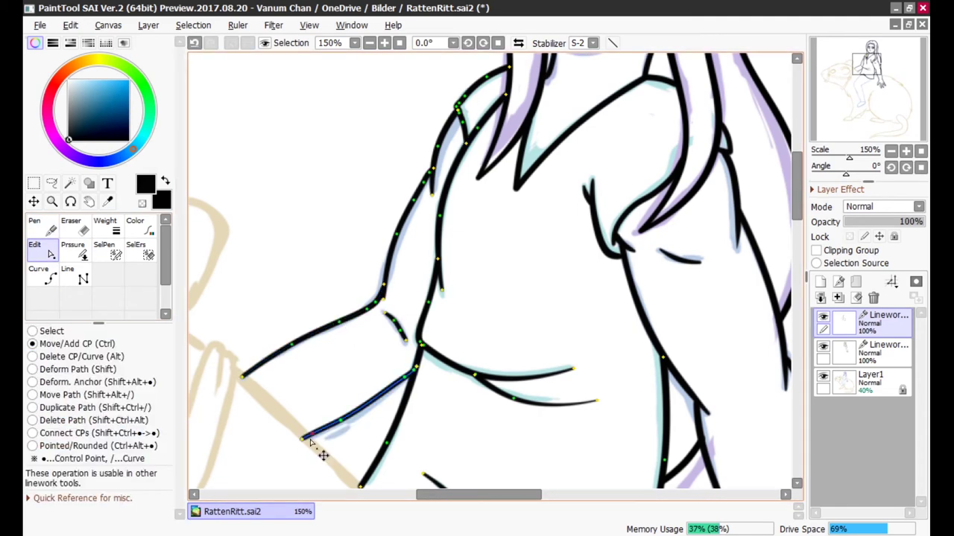
{"action": "key", "text": "p"}
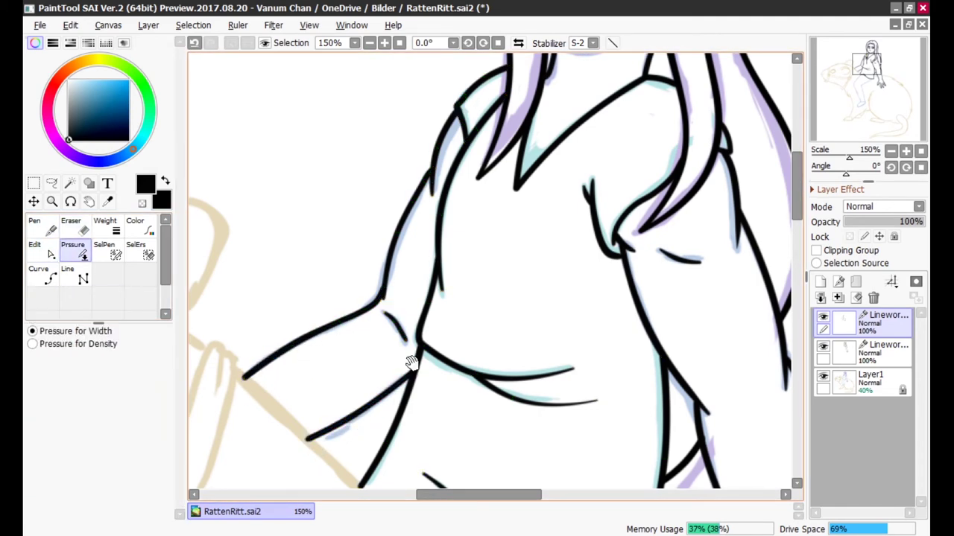
{"action": "key", "text": "e"}
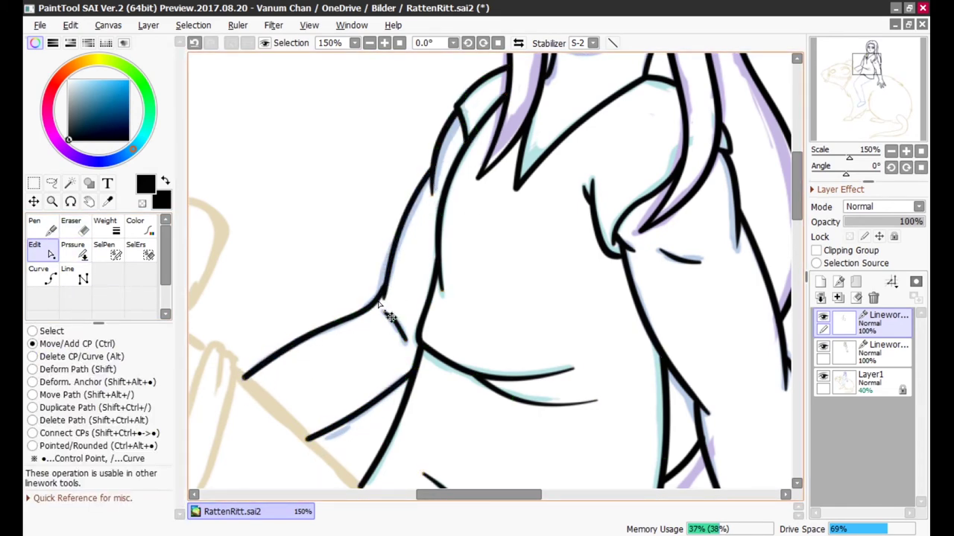
{"action": "scroll", "coordinate": [452, 230], "scroll_direction": "down", "scroll_amount": 5}
{"action": "key", "text": "c"}
{"action": "left_click", "coordinate": [406, 201]}
{"action": "left_click", "coordinate": [317, 327]}
{"action": "double_click", "coordinate": [384, 481]}
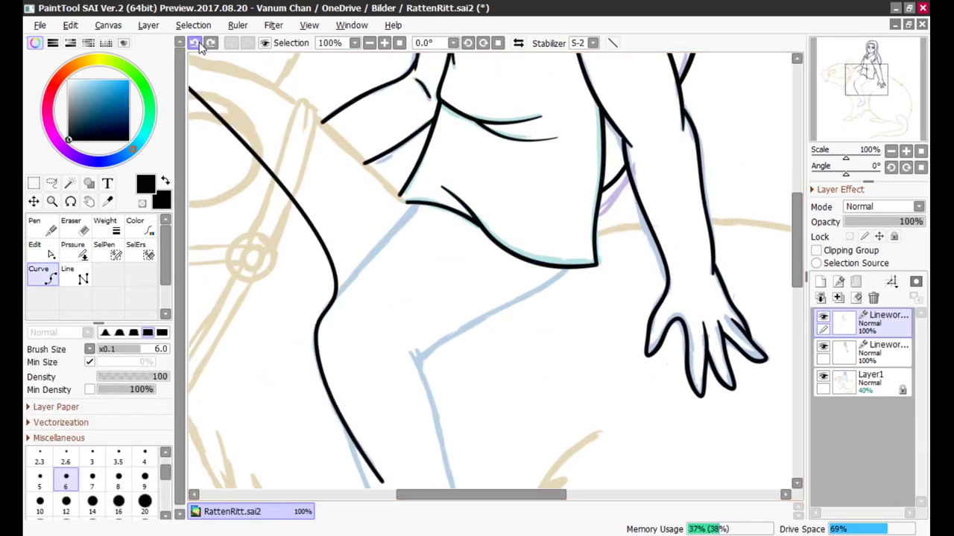
Draw the inner leg curve and the line across the trouser cuff.
{"action": "key", "text": "e"}
{"action": "key", "text": "c"}
{"action": "scroll", "coordinate": [429, 221], "scroll_direction": "up", "scroll_amount": 2}
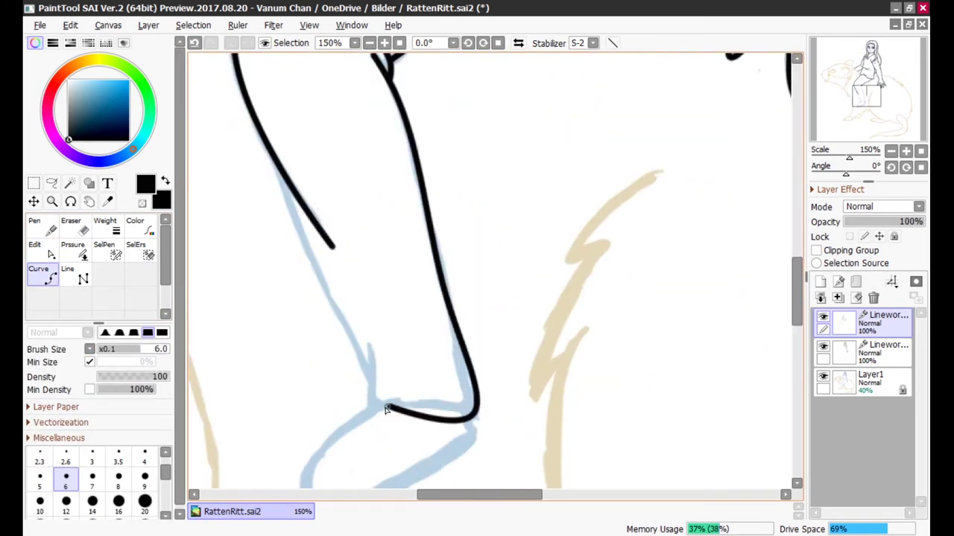
{"action": "double_click", "coordinate": [371, 408]}
{"action": "key", "text": "e"}
{"action": "left_click_drag", "start_coordinate": [413, 350], "coordinate": [503, 254]}
{"action": "key", "text": "c"}
{"action": "left_click", "coordinate": [456, 305]}
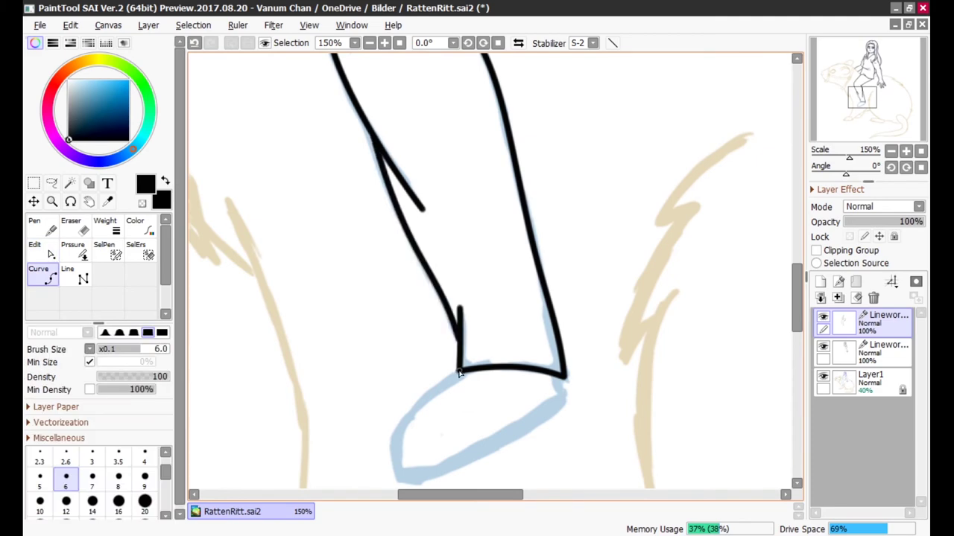
{"action": "double_click", "coordinate": [467, 362]}
Outline the shoe and add the sole line to close the foot shape.
{"action": "left_click_drag", "start_coordinate": [468, 362], "coordinate": [459, 280]}
{"action": "double_click", "coordinate": [559, 304]}
{"action": "key", "text": "e"}
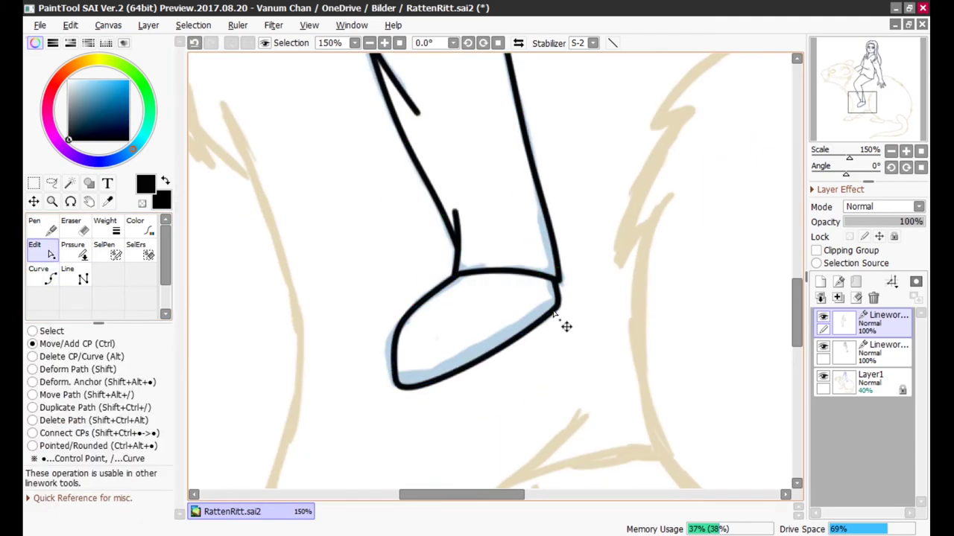
{"action": "key", "text": "c"}
{"action": "left_click", "coordinate": [556, 306]}
{"action": "double_click", "coordinate": [397, 378]}
{"action": "key", "text": "e"}
{"action": "left_click_drag", "start_coordinate": [443, 386], "coordinate": [441, 374]}
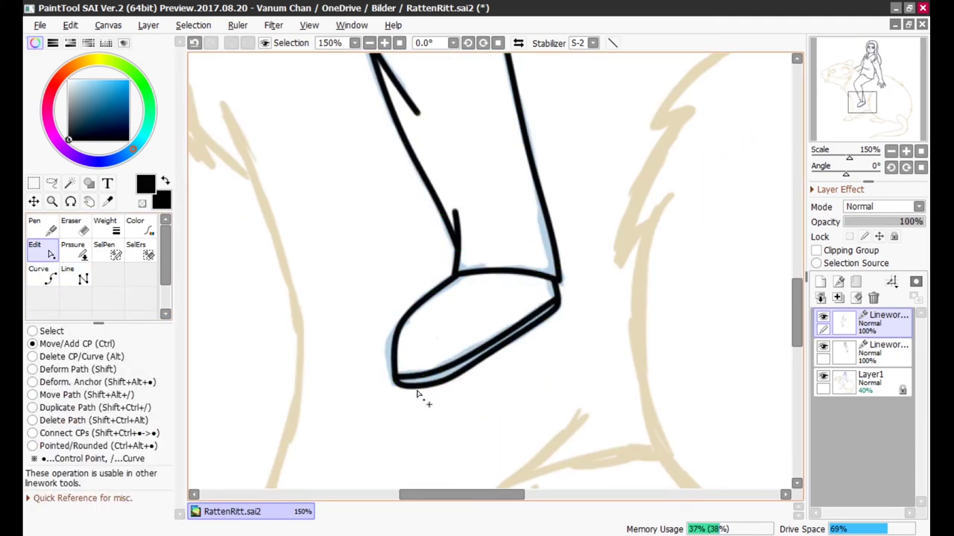
Adjust the leg line thicknesses with the Pressure tool and scroll toward the rat's head.
{"action": "scroll", "coordinate": [532, 283], "scroll_direction": "up", "scroll_amount": 5}
{"action": "key", "text": "p"}
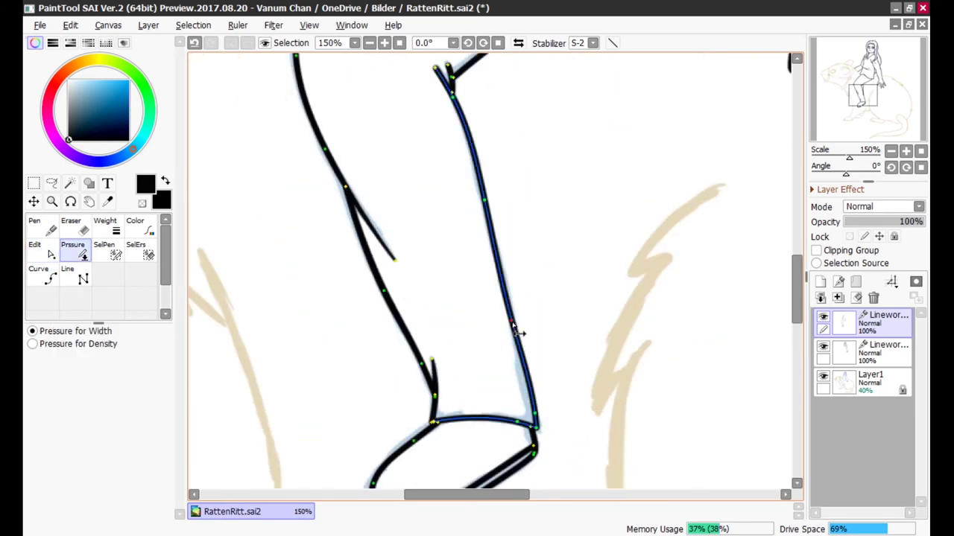
{"action": "scroll", "coordinate": [419, 345], "scroll_direction": "down", "scroll_amount": 3}
{"action": "scroll", "coordinate": [709, 174], "scroll_direction": "up", "scroll_amount": 10}
{"action": "scroll", "coordinate": [376, 360], "scroll_direction": "down", "scroll_amount": 2}
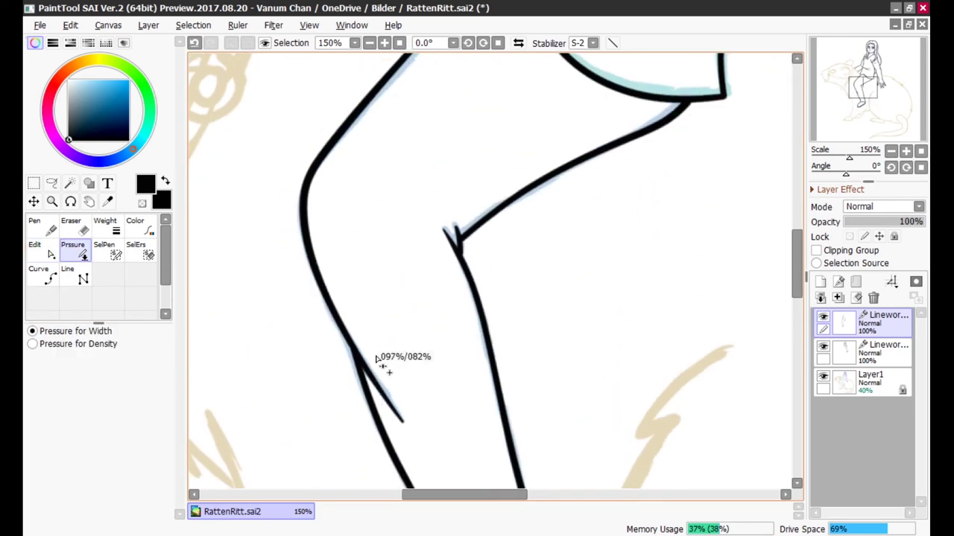
{"action": "scroll", "coordinate": [376, 360], "scroll_direction": "up", "scroll_amount": 2}
{"action": "key", "text": "e"}
{"action": "scroll", "coordinate": [388, 59], "scroll_direction": "down", "scroll_amount": 3}
Draw the cheek ring, free-transform it, and place a copy at the nose.
{"action": "scroll", "coordinate": [522, 261], "scroll_direction": "down", "scroll_amount": 2}
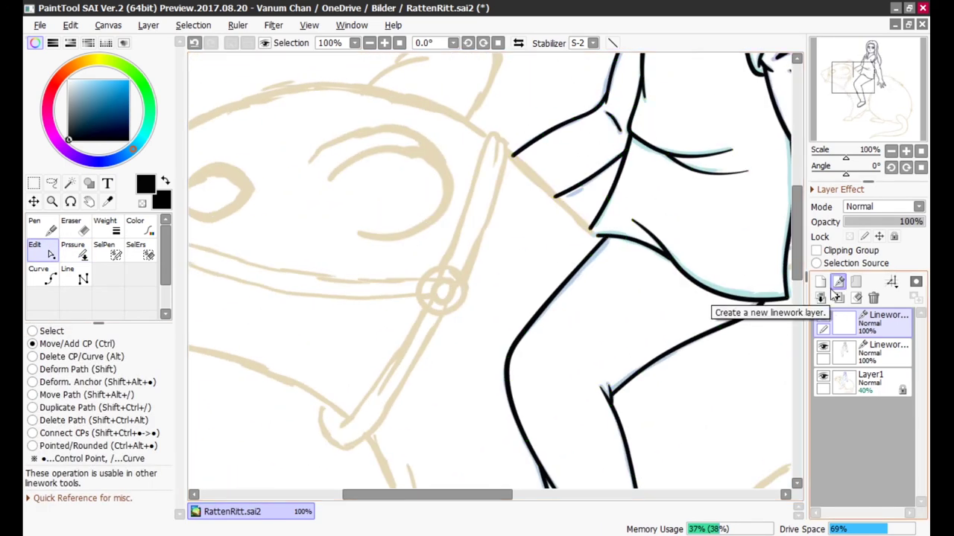
{"action": "left_click_drag", "start_coordinate": [445, 263], "coordinate": [445, 265]}
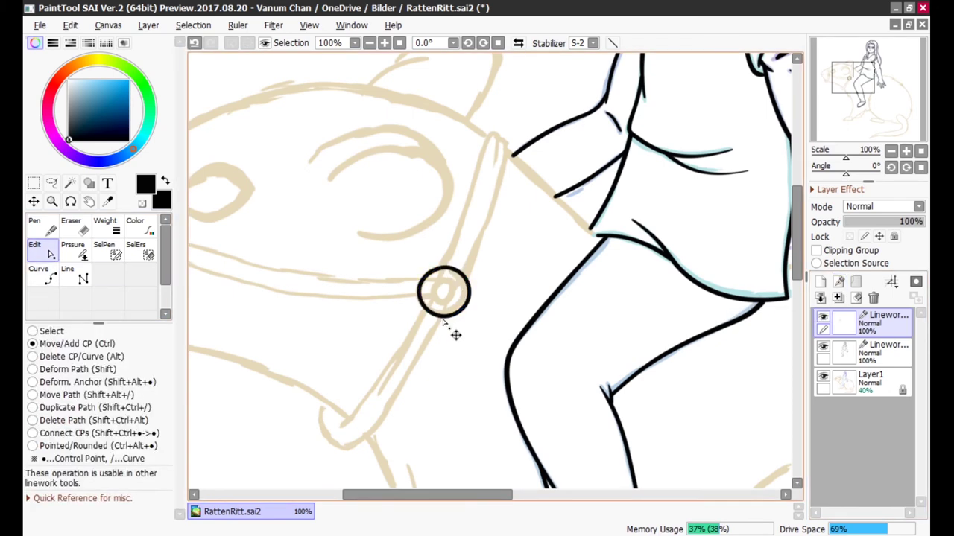
{"action": "key", "text": "ctrl+t"}
{"action": "left_click", "coordinate": [64, 408]}
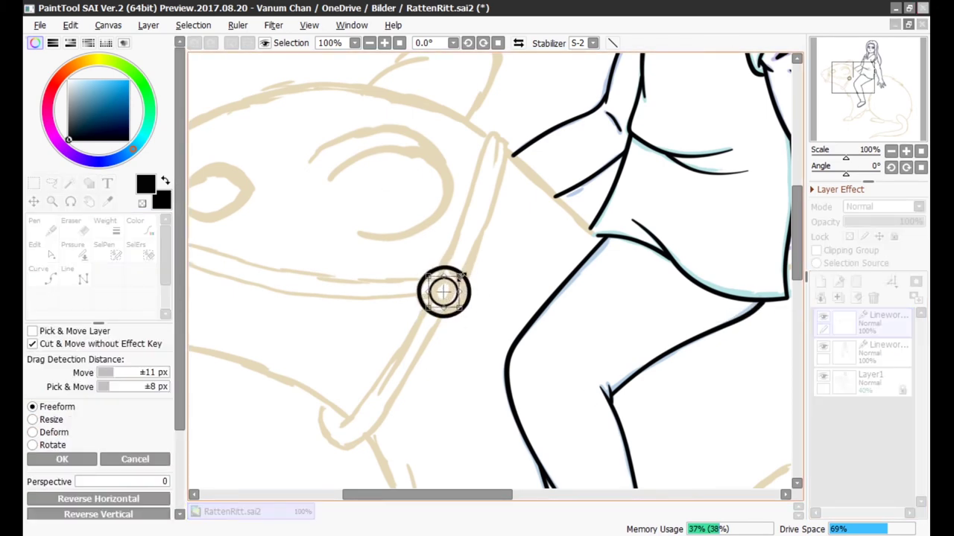
{"action": "key", "text": "Return"}
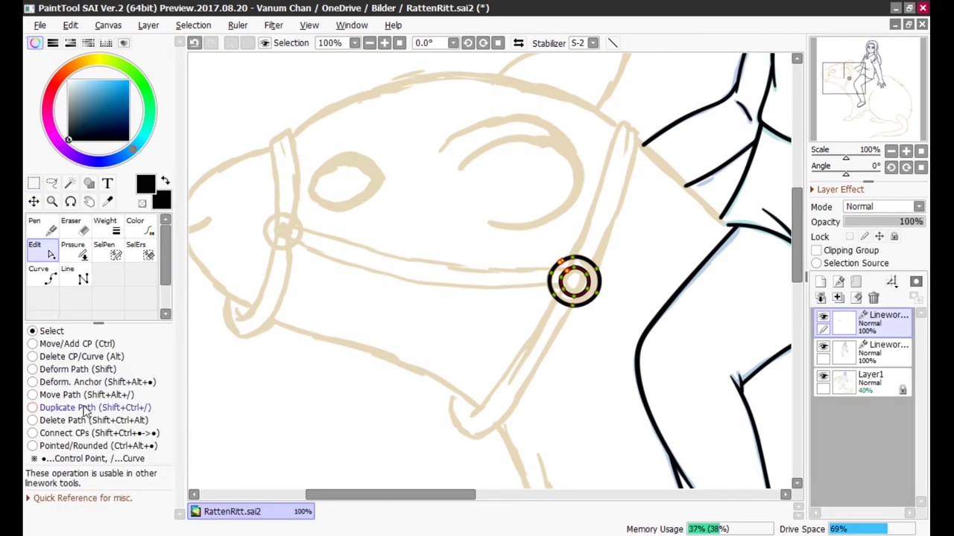
{"action": "left_click_drag", "start_coordinate": [544, 252], "coordinate": [258, 204]}
Draw the strap rising from the cheek ring as a doubled band with a rounded top.
{"action": "key", "text": "ctrl"}
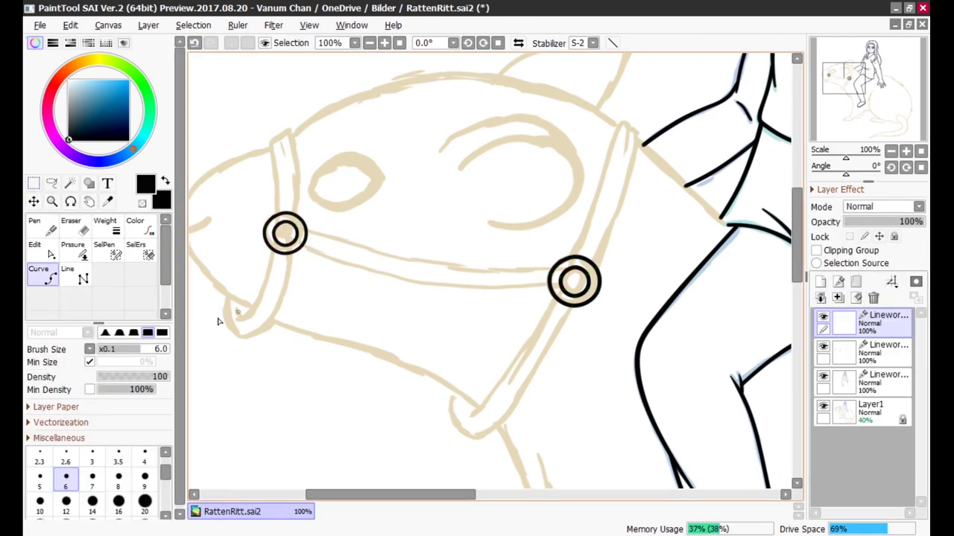
{"action": "scroll", "coordinate": [623, 152], "scroll_direction": "up", "scroll_amount": 2}
{"action": "key", "text": "ctrl"}
{"action": "left_click_drag", "start_coordinate": [578, 149], "coordinate": [590, 219]}
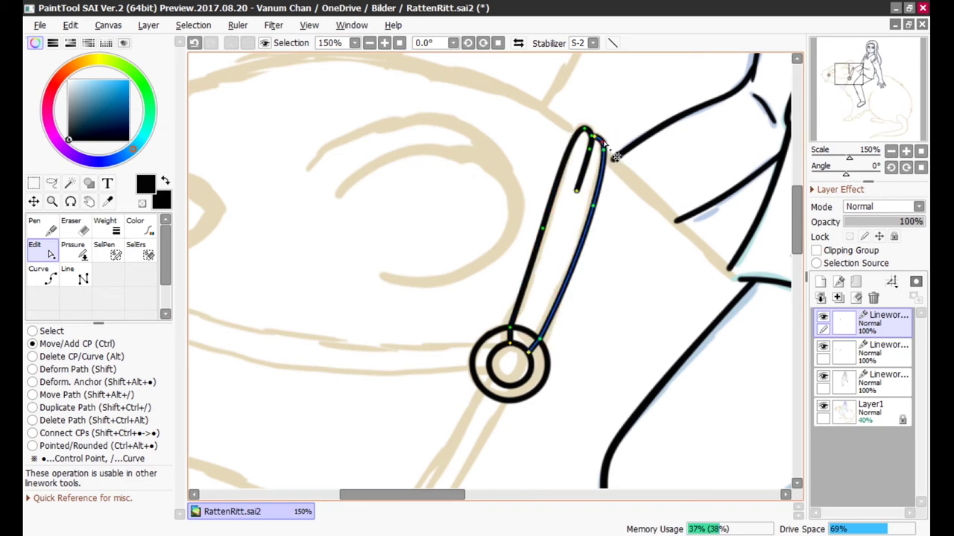
{"action": "scroll", "coordinate": [476, 165], "scroll_direction": "right", "scroll_amount": 3}
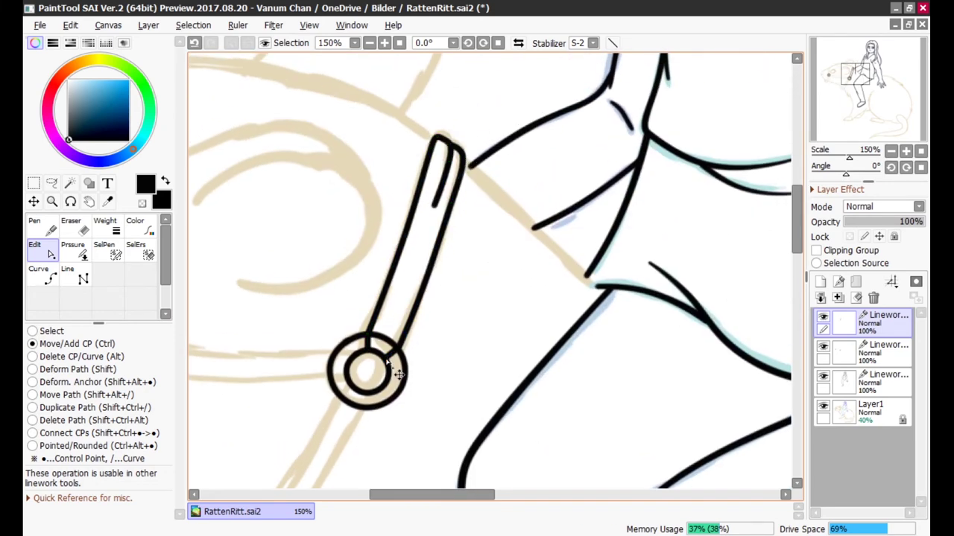
Ink both edges of the strap below the cheek ring, curving it toward the ring.
{"action": "key", "text": "p"}
{"action": "scroll", "coordinate": [511, 219], "scroll_direction": "down", "scroll_amount": 1}
{"action": "scroll", "coordinate": [707, 305], "scroll_direction": "down", "scroll_amount": 2}
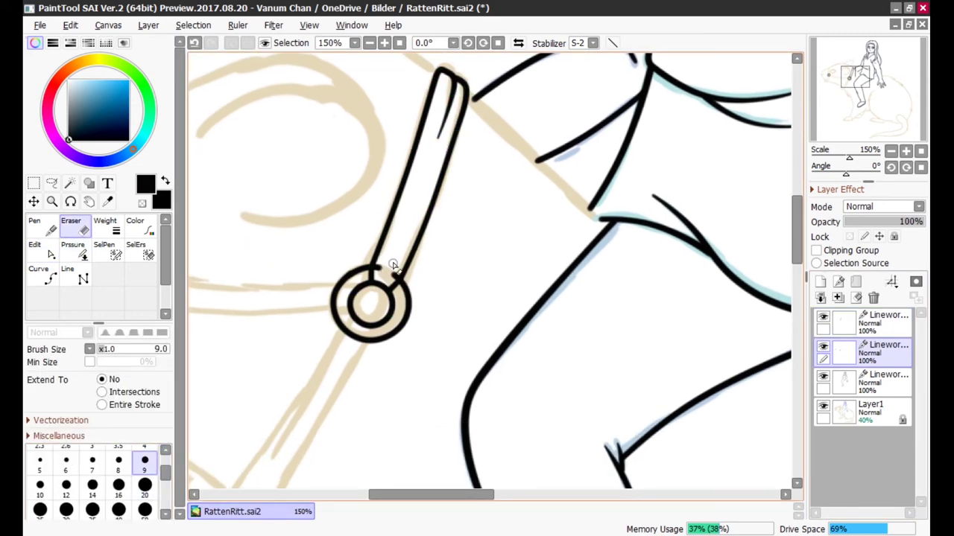
{"action": "scroll", "coordinate": [393, 266], "scroll_direction": "down", "scroll_amount": 3}
{"action": "left_click_drag", "start_coordinate": [439, 216], "coordinate": [287, 415]}
{"action": "left_click_drag", "start_coordinate": [364, 289], "coordinate": [350, 340]}
{"action": "mouse_move", "coordinate": [274, 355]}
{"action": "left_mouse_down"}
{"action": "mouse_move", "coordinate": [343, 316]}
{"action": "mouse_move", "coordinate": [388, 271]}
{"action": "left_mouse_up"}
{"action": "key", "text": "p"}
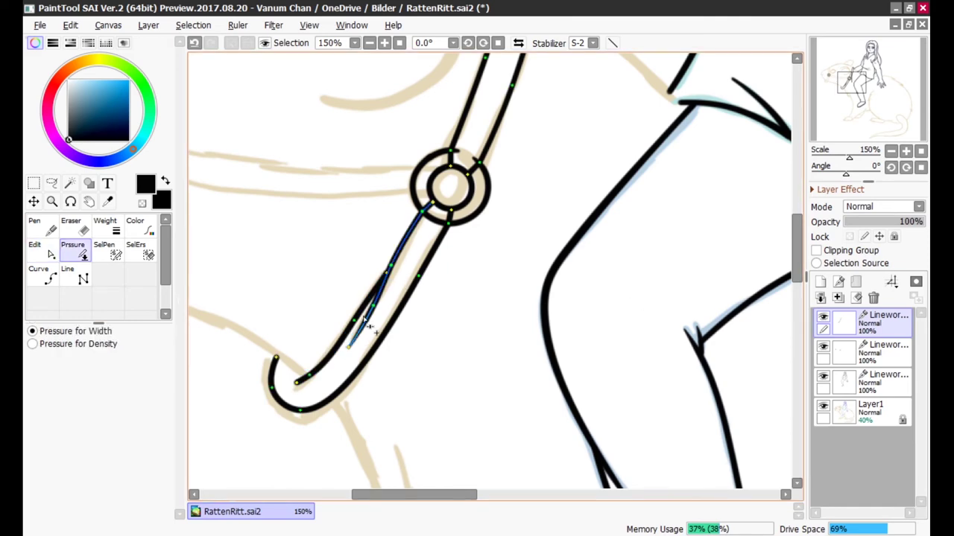
Draw the noseband as two straight lines joining the rings, tapering its thickness.
{"action": "key", "text": "n"}
{"action": "scroll", "coordinate": [393, 256], "scroll_direction": "up", "scroll_amount": 3}
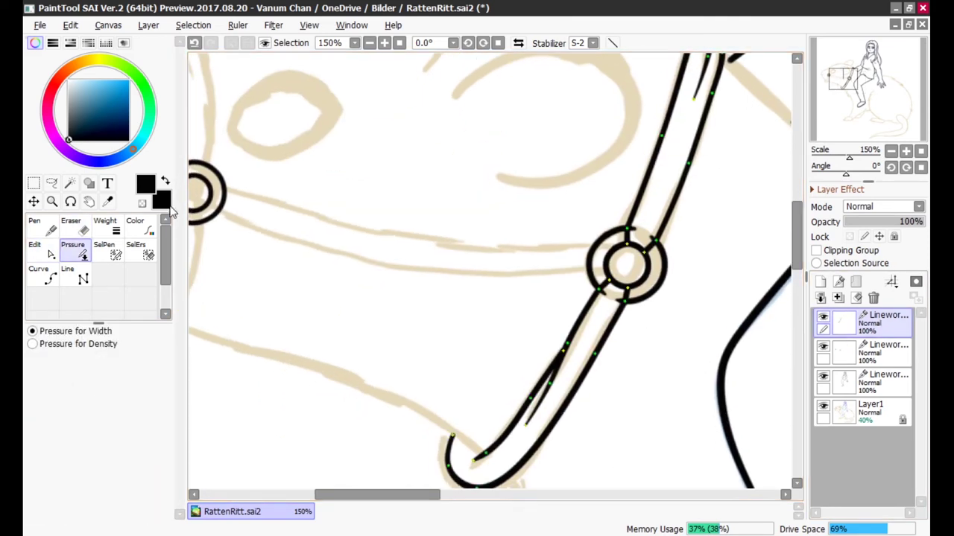
{"action": "left_click", "coordinate": [216, 214]}
{"action": "left_click", "coordinate": [596, 246]}
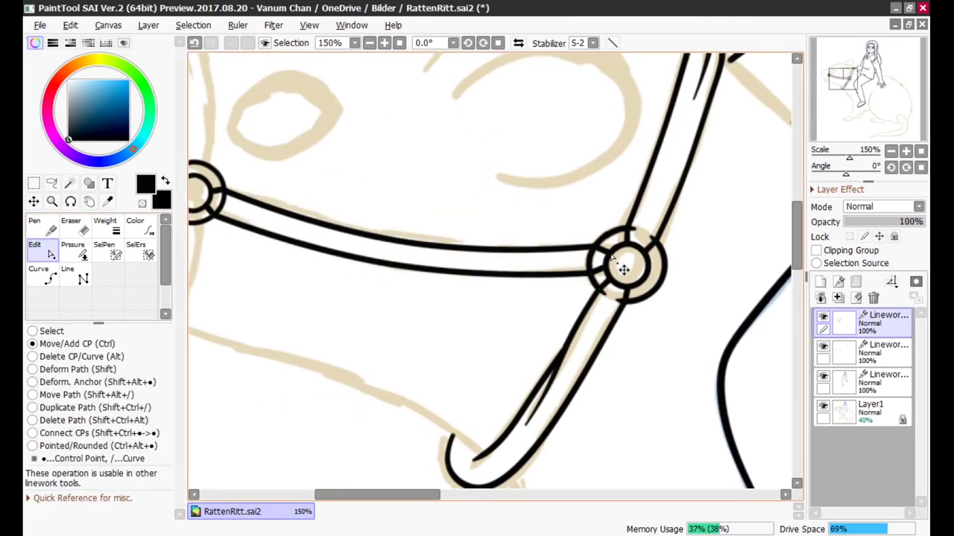
{"action": "key", "text": "p"}
{"action": "left_click_drag", "start_coordinate": [477, 408], "coordinate": [501, 408]}
{"action": "scroll", "coordinate": [500, 408], "scroll_direction": "up", "scroll_amount": 3}
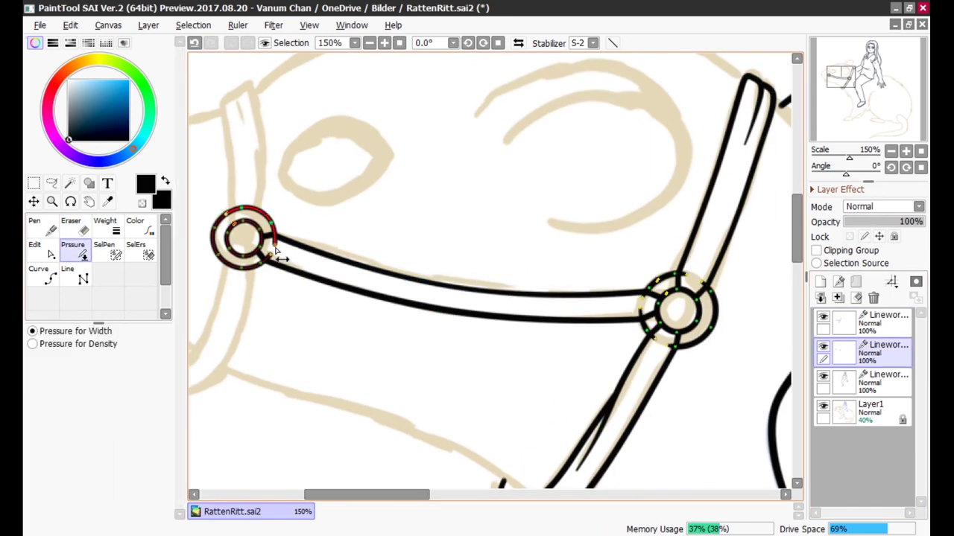
{"action": "scroll", "coordinate": [266, 245], "scroll_direction": "left", "scroll_amount": 3}
Draw the hooked curved strap under the nose ring and adjust its hook shape.
{"action": "key", "text": "c"}
{"action": "left_click", "coordinate": [340, 363]}
{"action": "double_click", "coordinate": [428, 272]}
{"action": "key", "text": "e"}
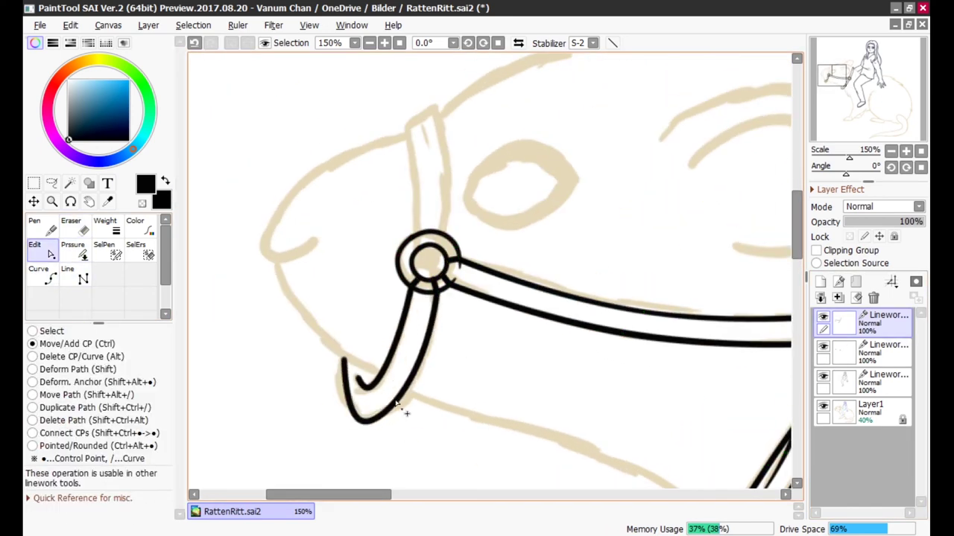
{"action": "mouse_move", "coordinate": [400, 404]}
{"action": "left_mouse_down"}
{"action": "mouse_move", "coordinate": [379, 386]}
{"action": "mouse_move", "coordinate": [383, 402]}
{"action": "left_mouse_up"}
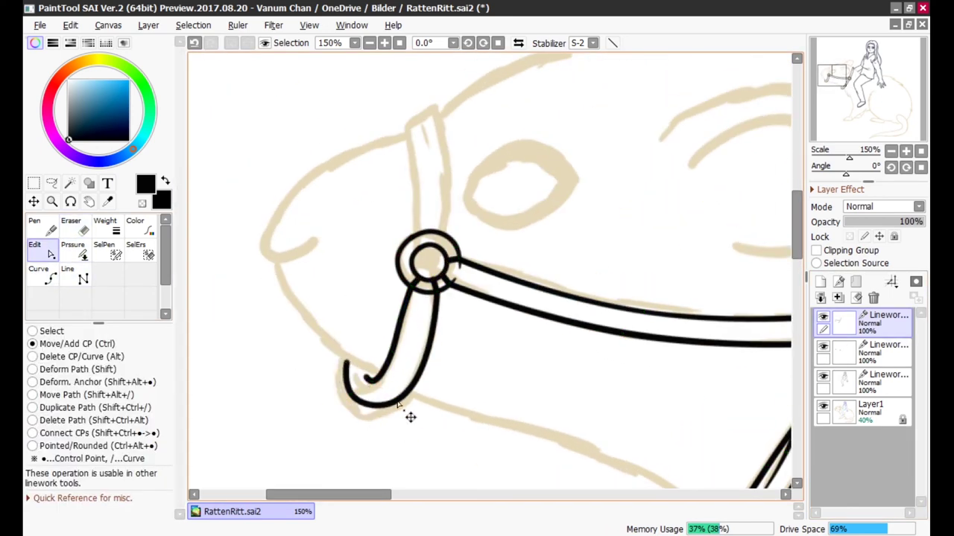
{"action": "key", "text": "p"}
Add a straight two-edged strap rising from the nose ring, then return to the cheek strap.
{"action": "left_click_drag", "start_coordinate": [610, 168], "coordinate": [602, 257]}
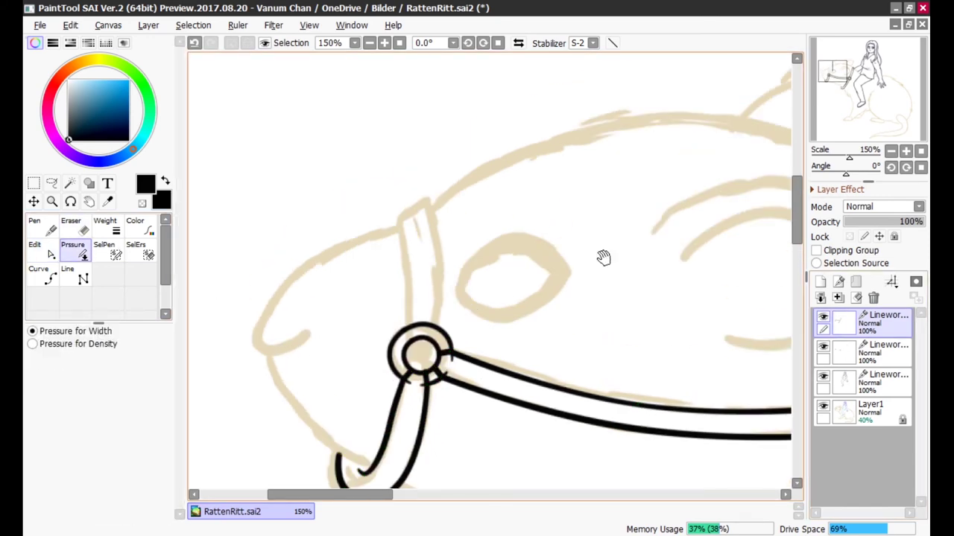
{"action": "key", "text": "l"}
{"action": "left_click", "coordinate": [406, 328]}
{"action": "left_click", "coordinate": [397, 220]}
{"action": "double_click", "coordinate": [434, 322]}
{"action": "key", "text": "ctrl"}
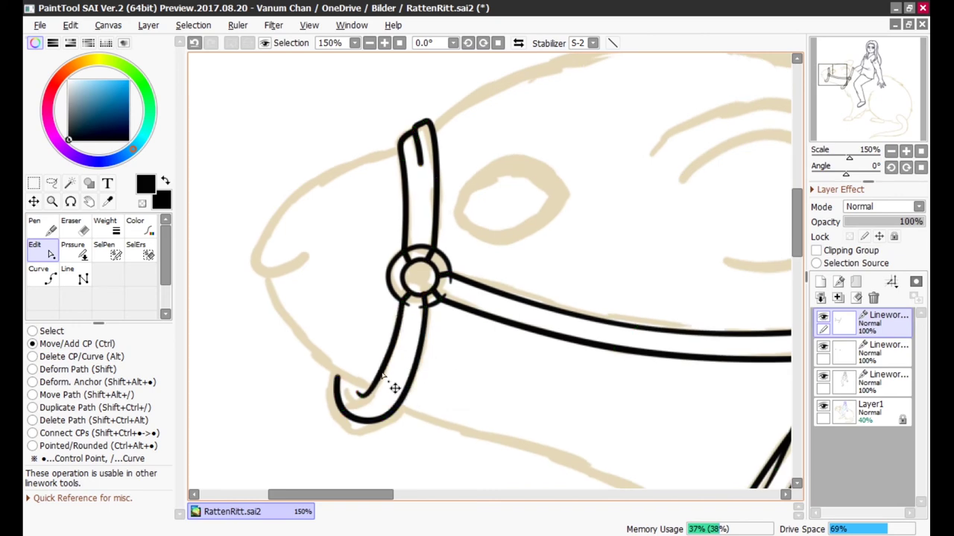
{"action": "key", "text": "p"}
{"action": "key", "text": "e"}
{"action": "key", "text": "p"}
{"action": "left_click_drag", "start_coordinate": [758, 384], "coordinate": [542, 301]}
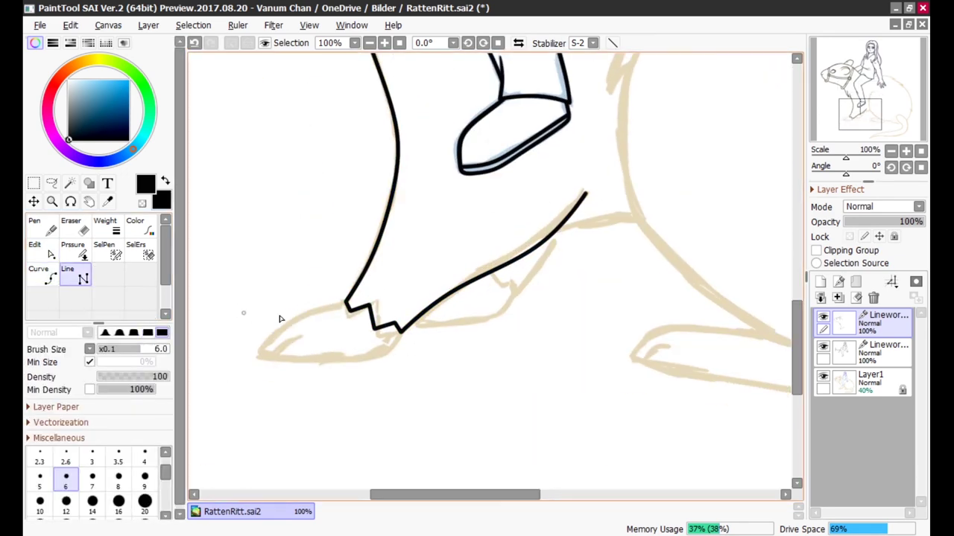
Reshape the corner of the paw line by dragging its control point.
{"action": "left_click_drag", "start_coordinate": [287, 358], "coordinate": [269, 360]}
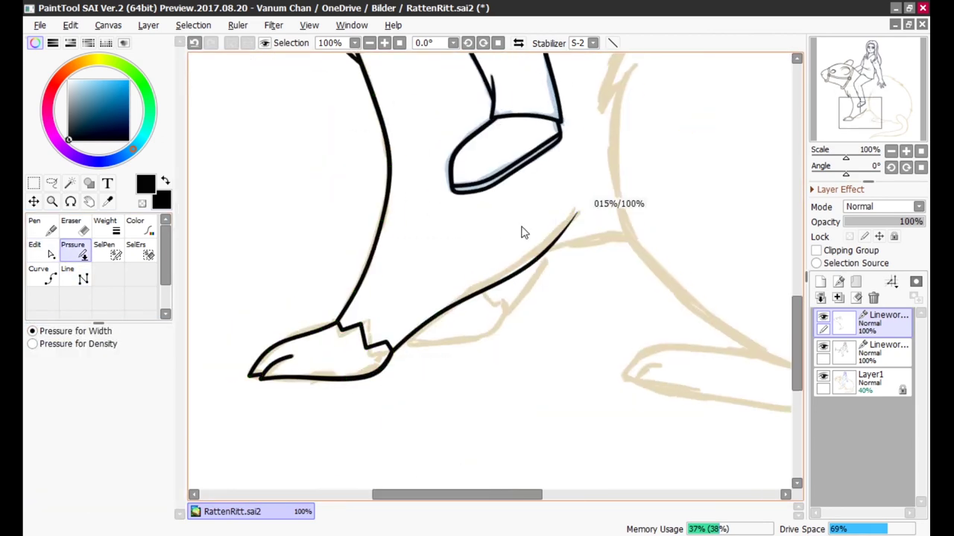
{"action": "key", "text": "ctrl"}
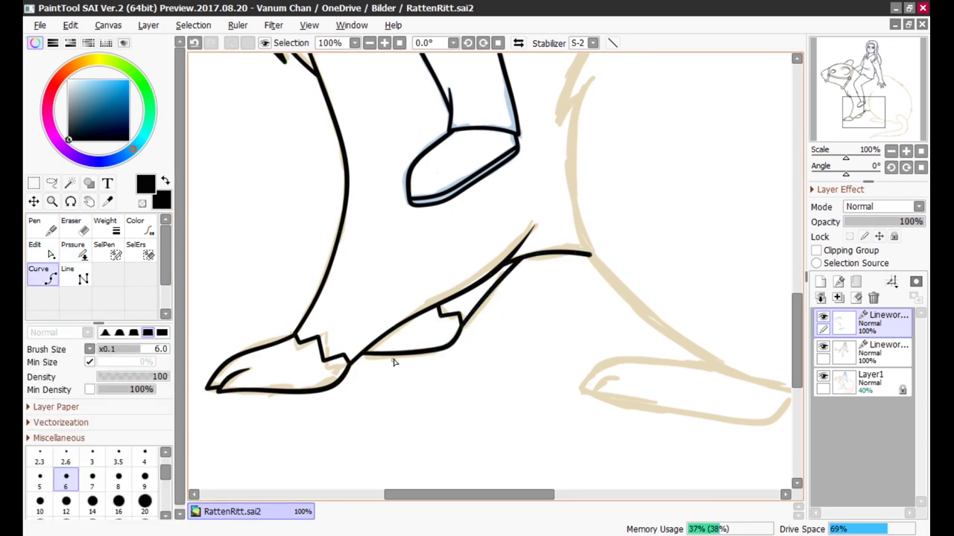
{"action": "key", "text": "ctrl"}
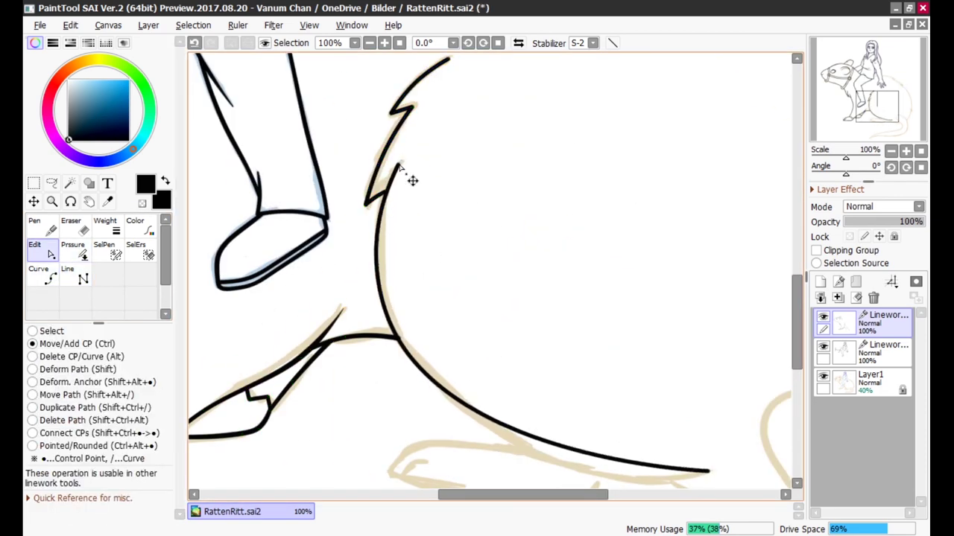
Adjust control points on the rat's hind foot and back linework.
{"action": "scroll", "coordinate": [401, 168], "scroll_direction": "down", "scroll_amount": 3}
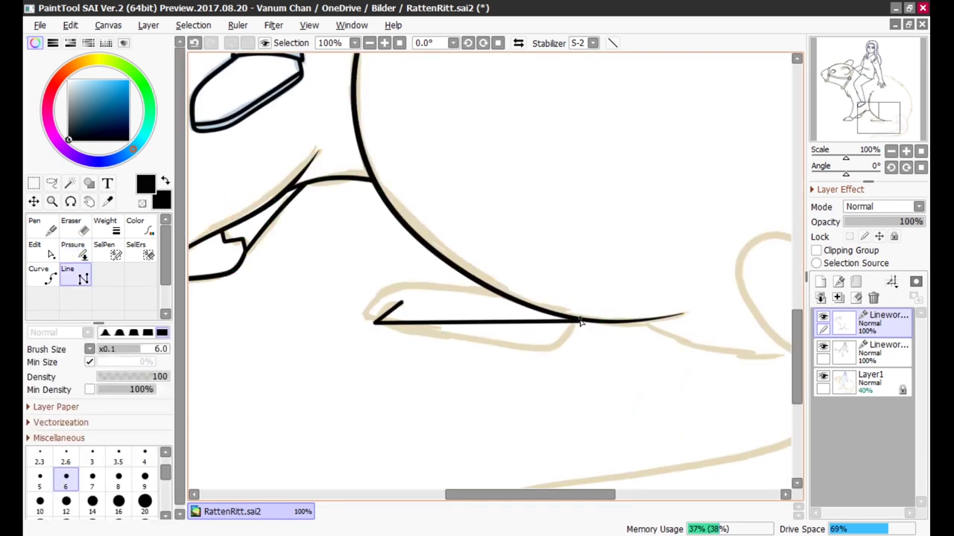
{"action": "key", "text": "ctrl"}
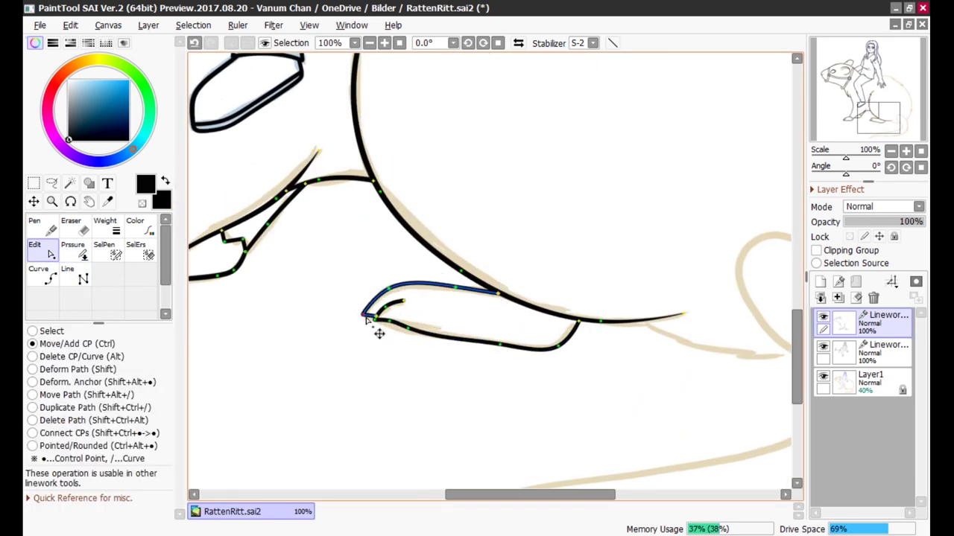
{"action": "left_click_drag", "start_coordinate": [376, 326], "coordinate": [306, 358]}
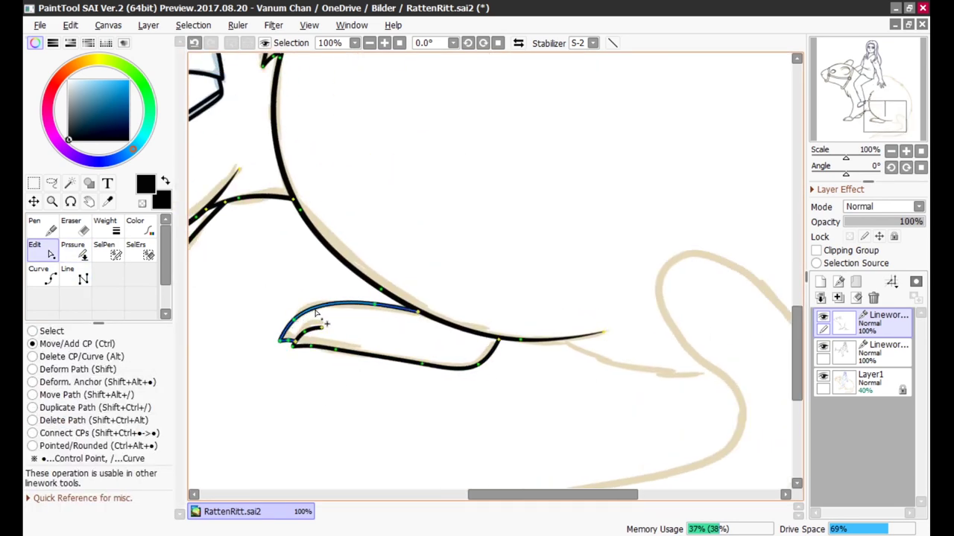
{"action": "scroll", "coordinate": [477, 377], "scroll_direction": "right", "scroll_amount": 5}
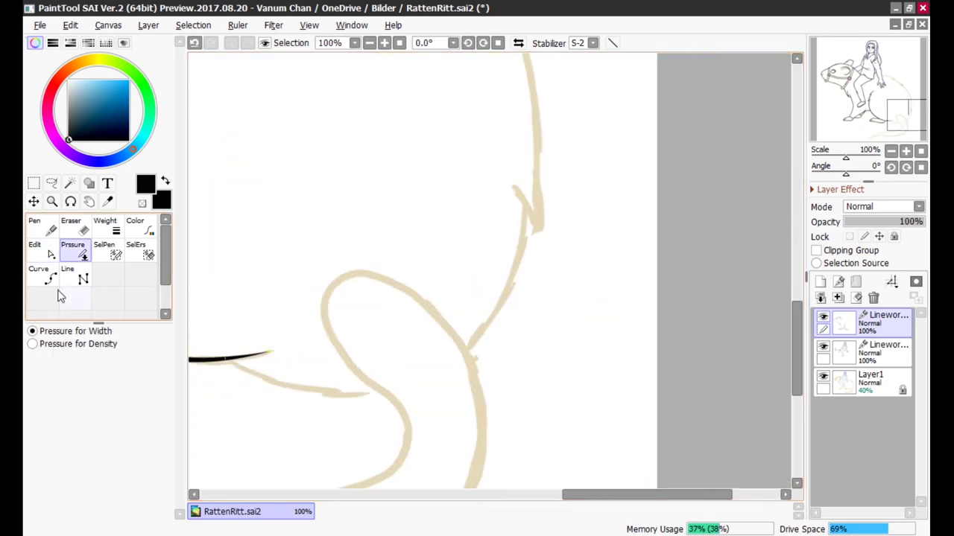
{"action": "left_click", "coordinate": [77, 277]}
{"action": "scroll", "coordinate": [472, 351], "scroll_direction": "up", "scroll_amount": 4}
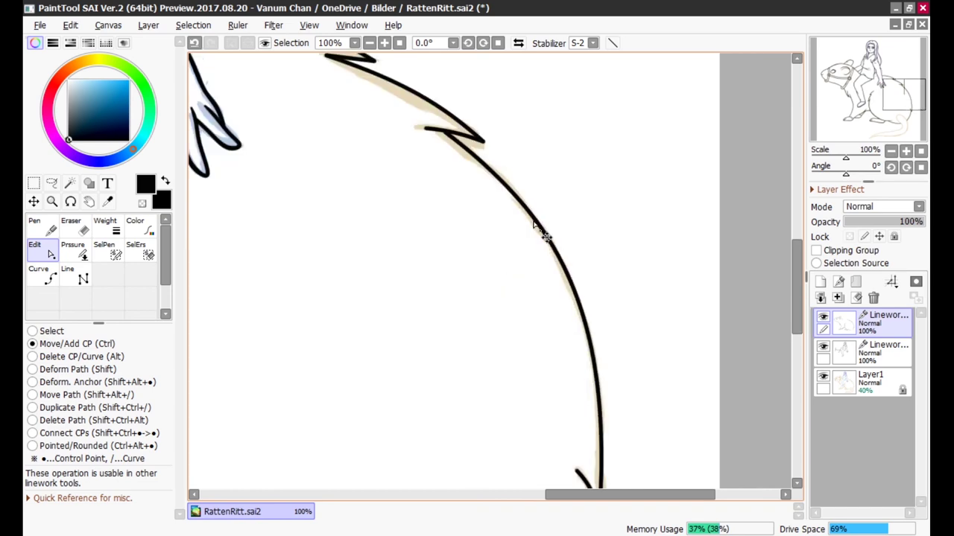
Refine the tail linework and delete the spare linework layer.
{"action": "key", "text": "p"}
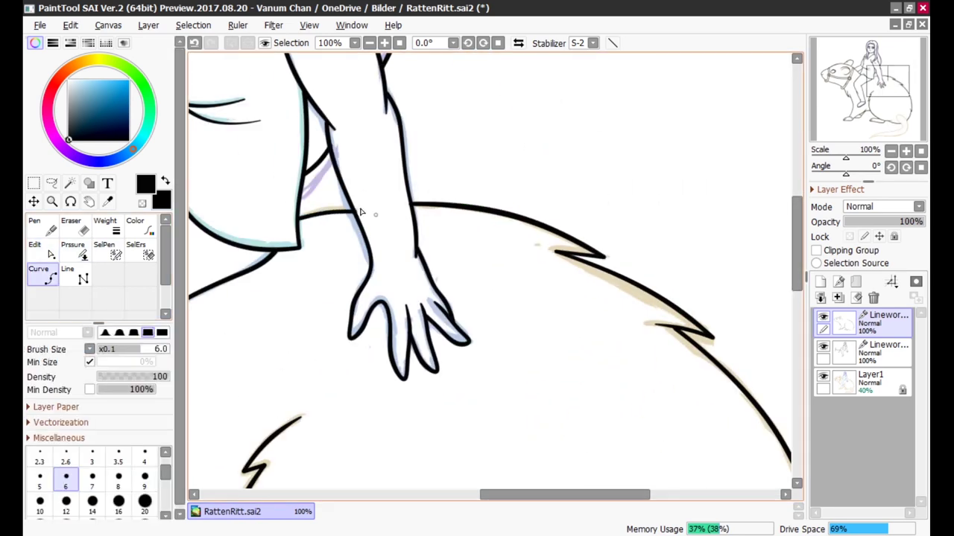
{"action": "key", "text": "e"}
{"action": "left_click_drag", "start_coordinate": [606, 77], "coordinate": [490, 202]}
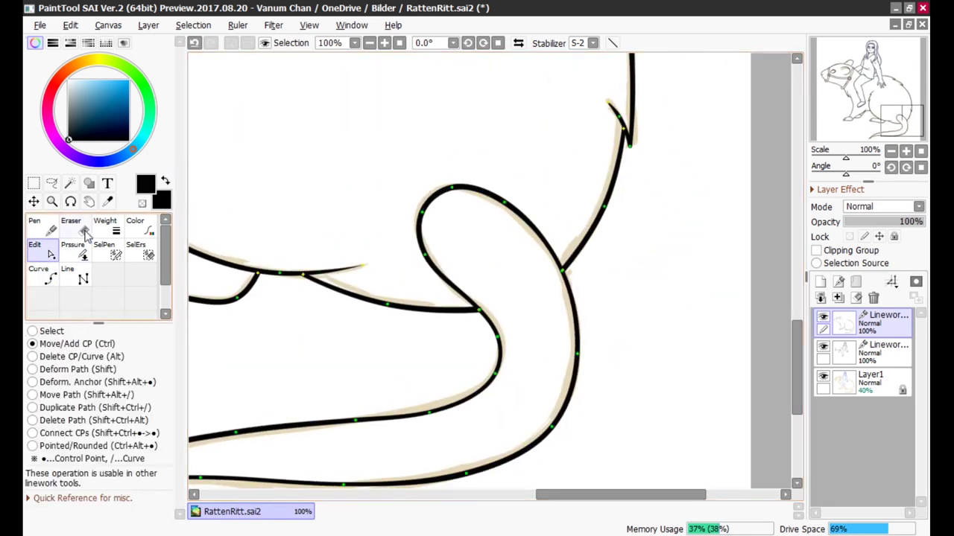
{"action": "left_click", "coordinate": [873, 298]}
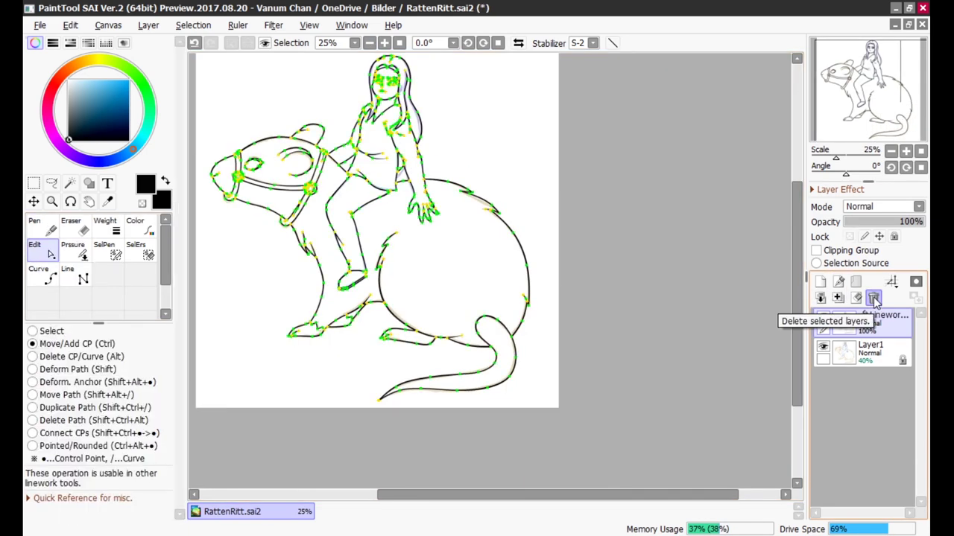